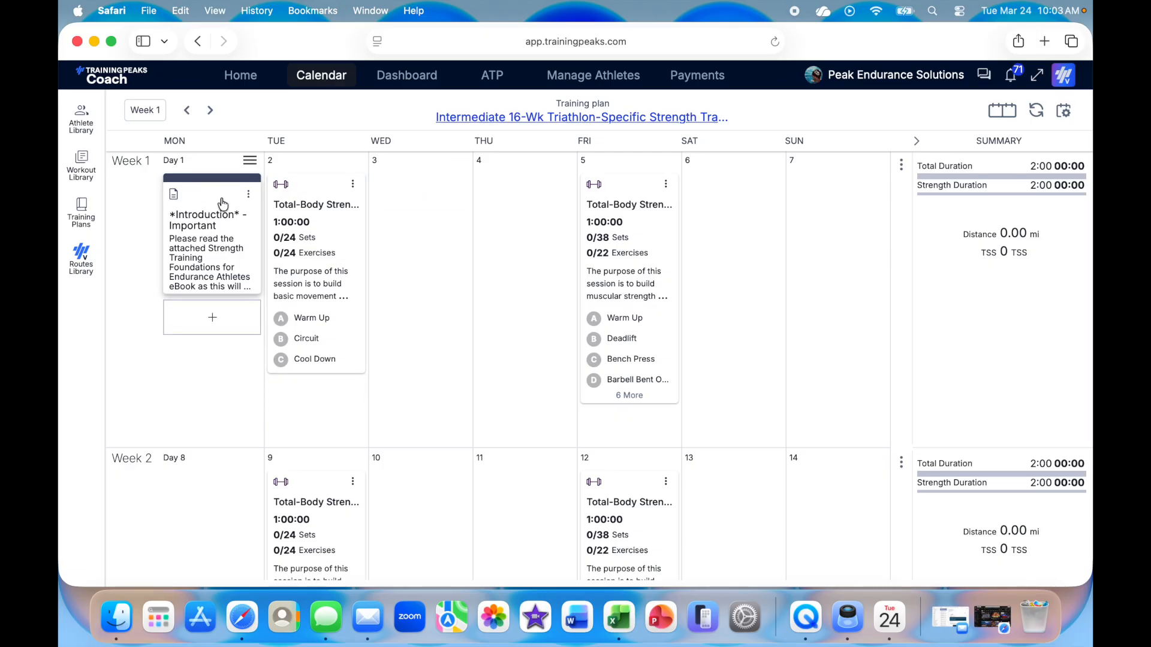
Open the Introduction note on Week 1 Monday and select the video link placeholder in its description
click(210, 220)
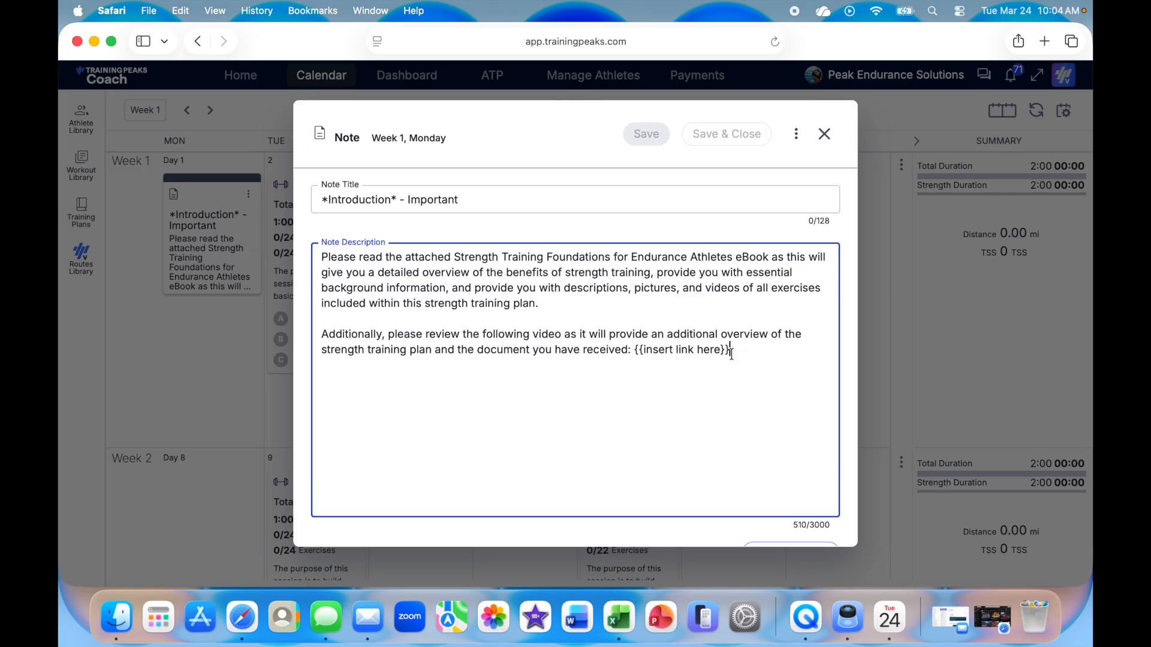
drag(732, 354, 633, 353)
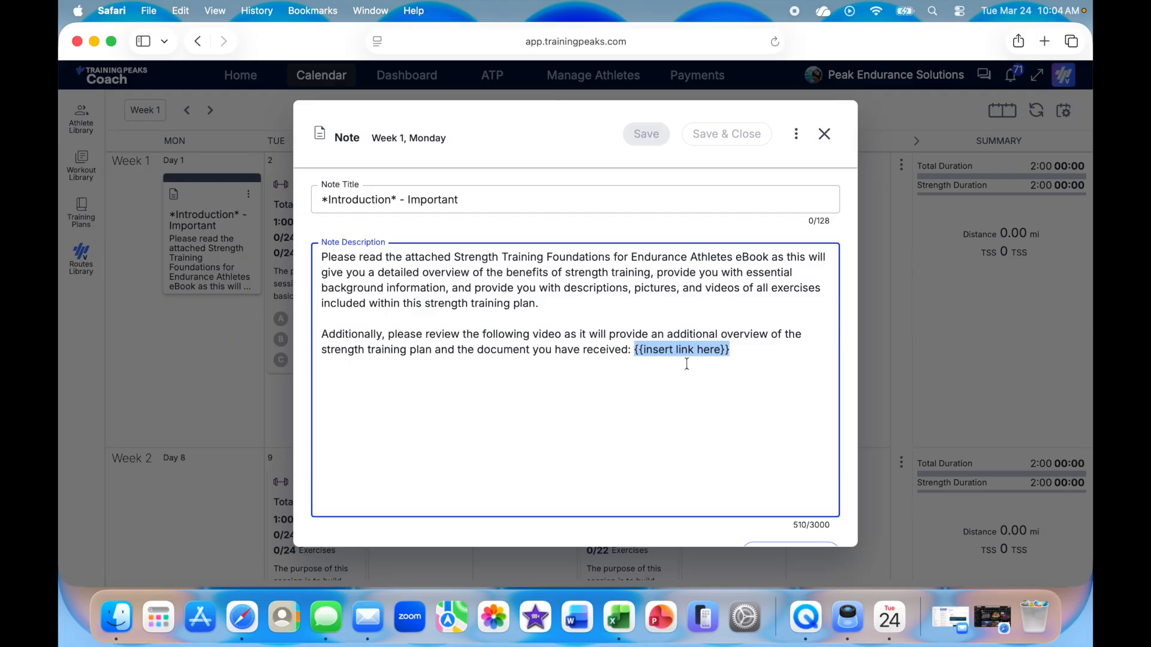
scroll(687, 364, down, 3)
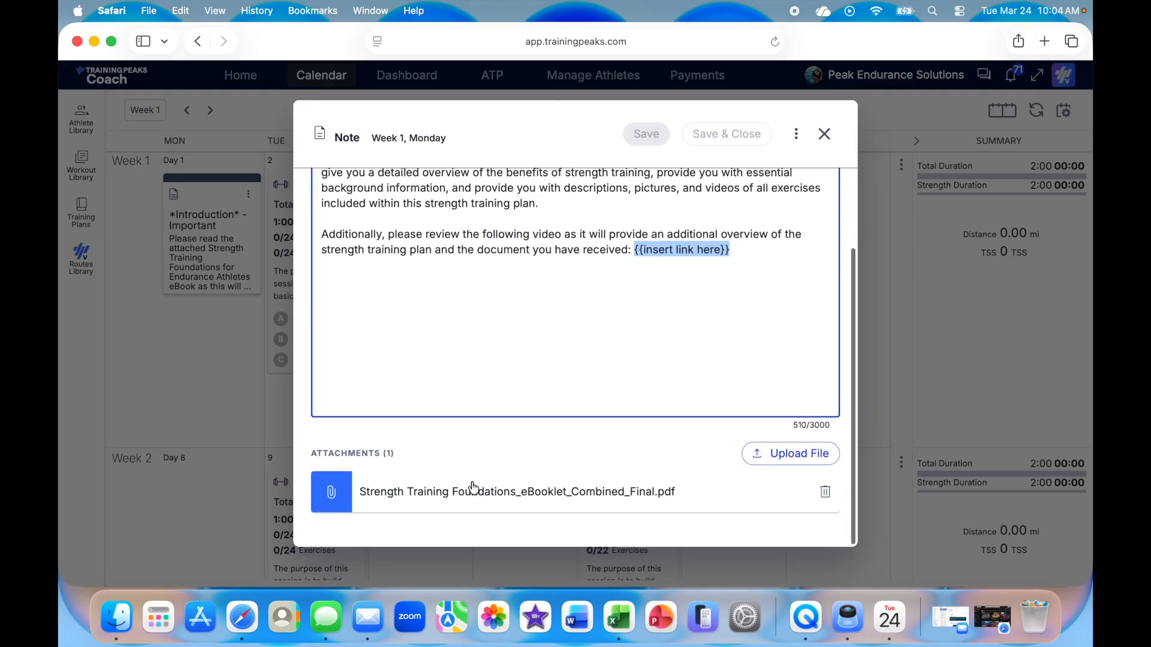
Download the note's attached Strength Training Foundations eBooklet PDF and open the downloaded file in Preview
click(510, 495)
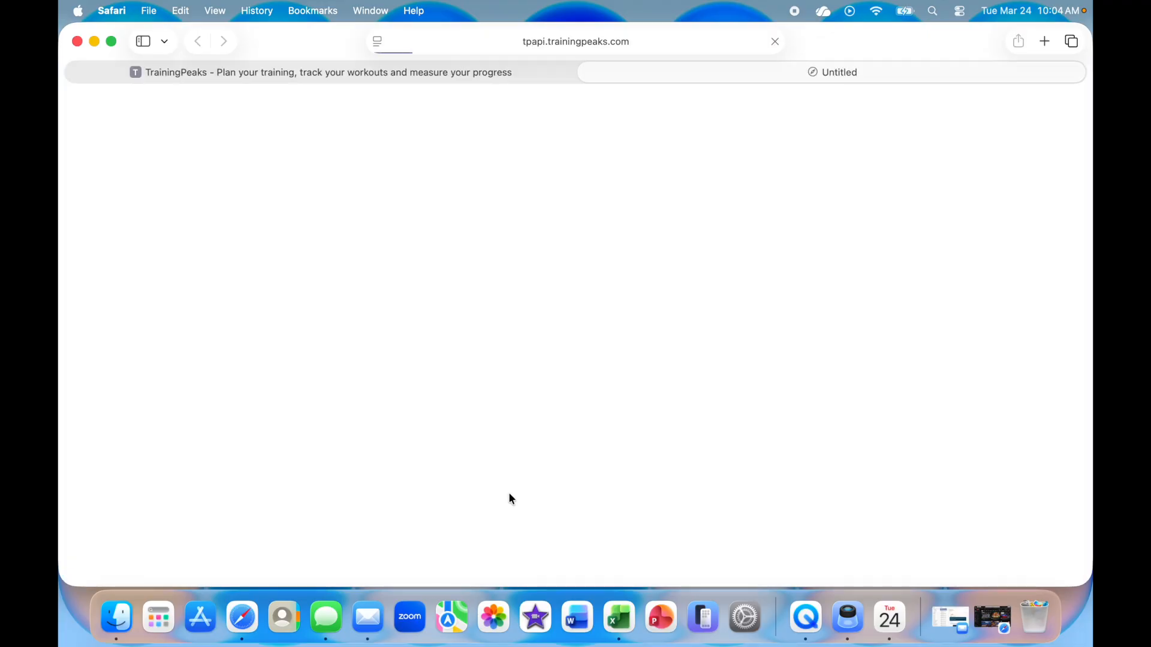
click(993, 40)
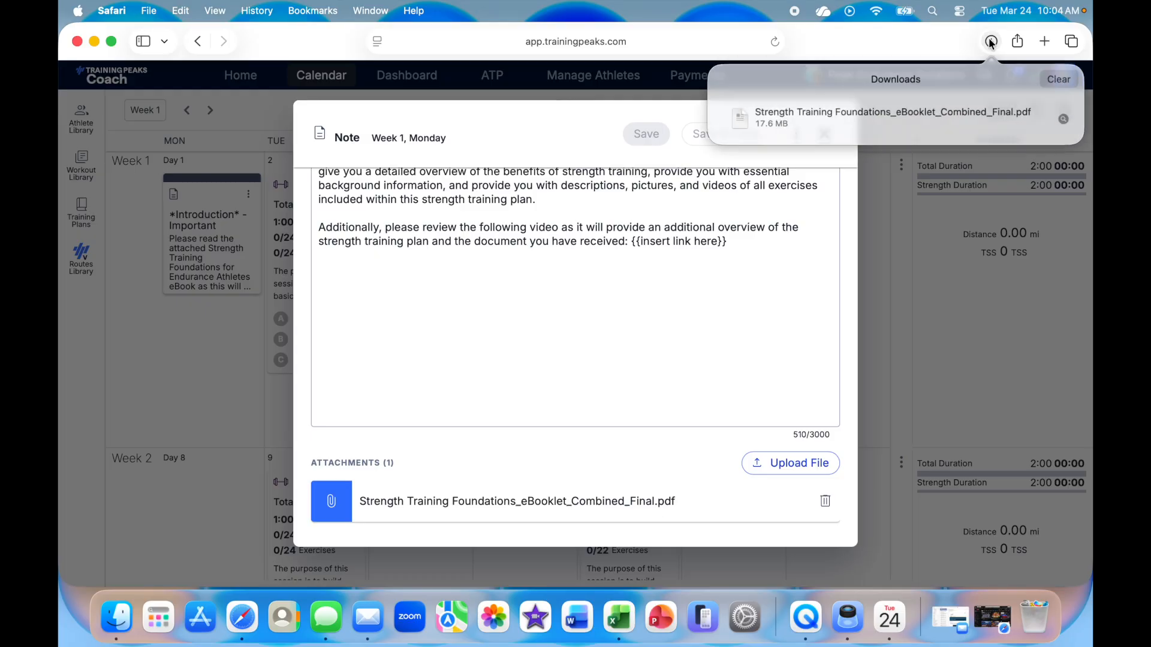
click(891, 108)
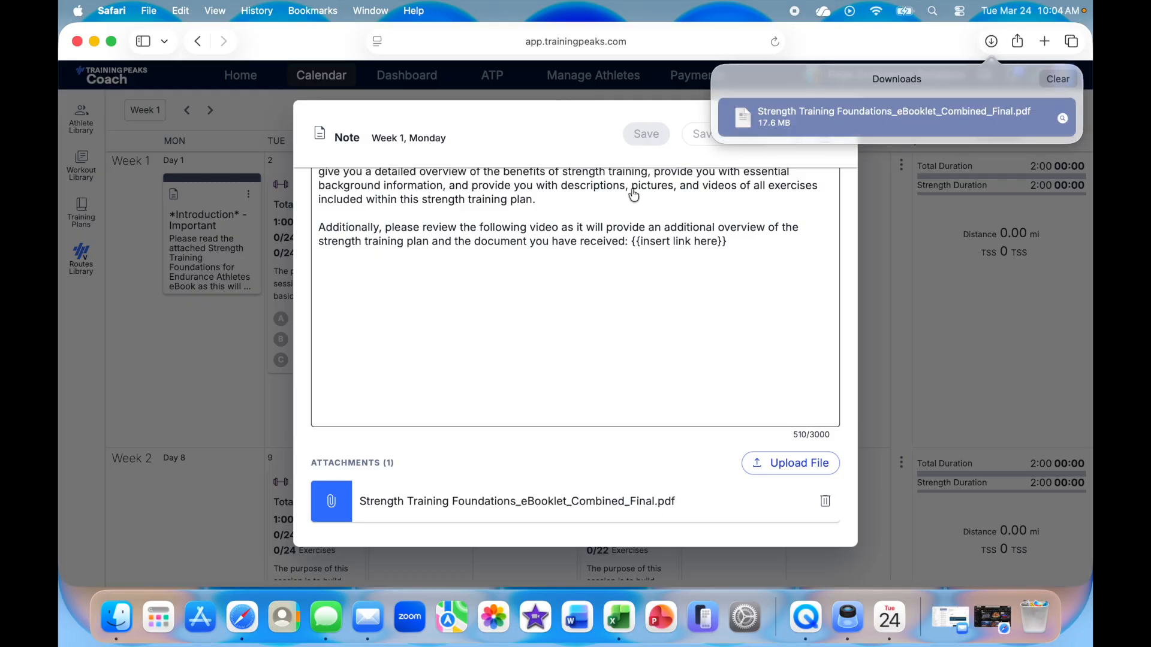
double_click(823, 106)
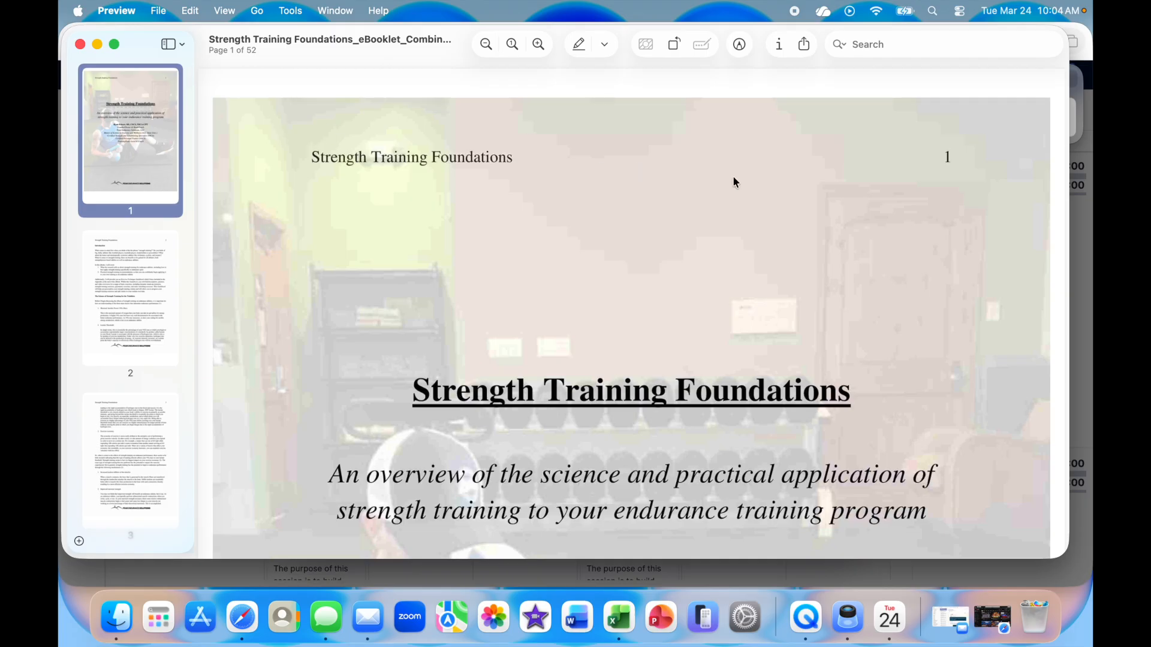
Fit the cover page in view and read the eBook's Introduction and The Science of Strength Training for the Triathlete sections
click(480, 48)
click(480, 48)
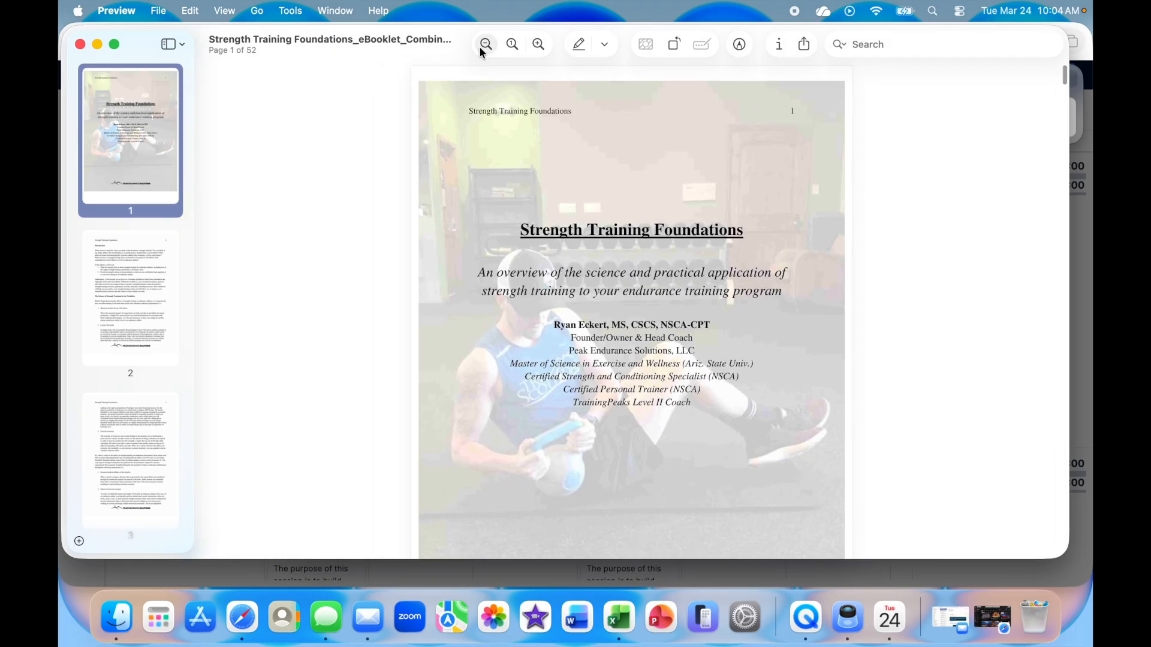
click(480, 48)
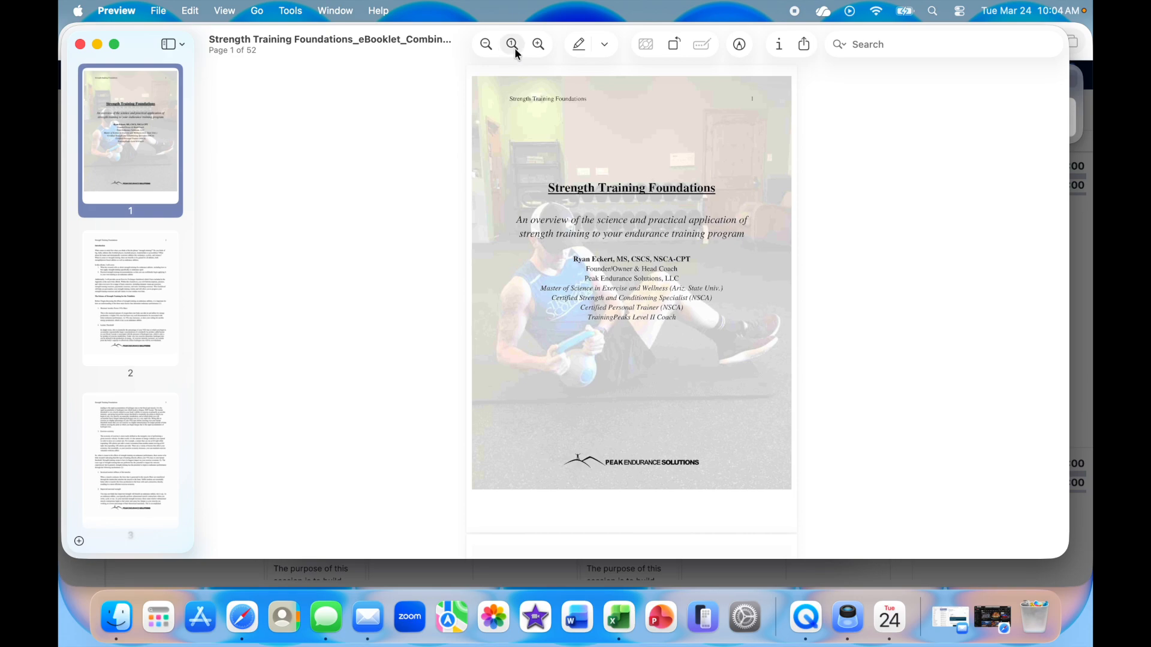
click(539, 44)
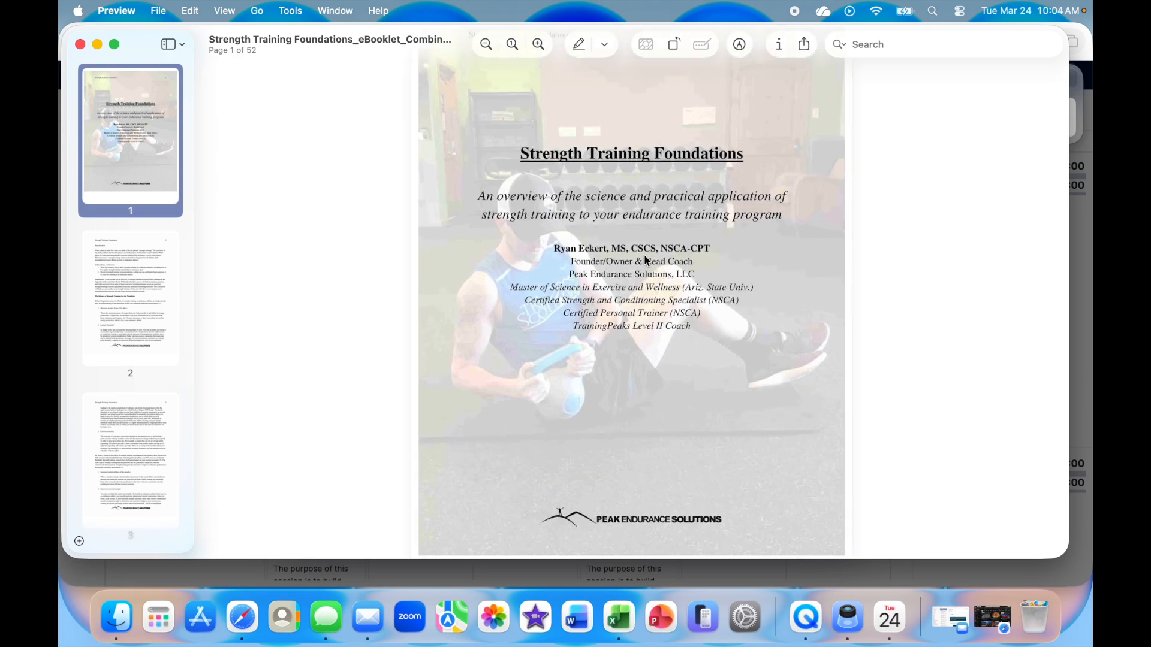
scroll(646, 259, down, 10)
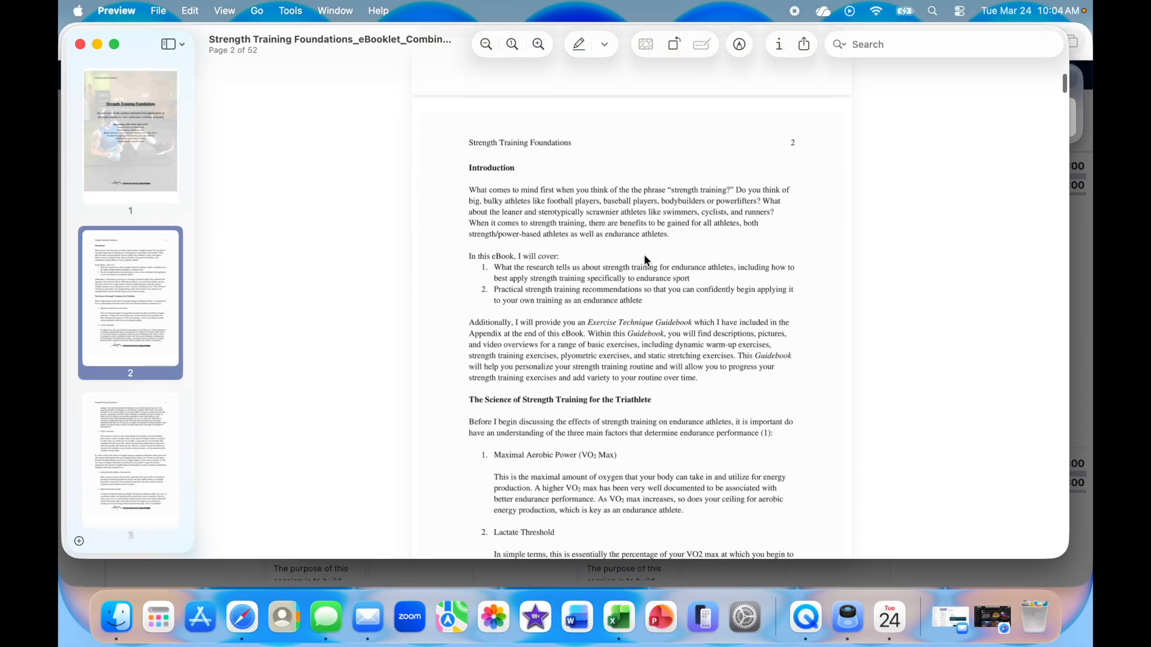
scroll(552, 232, down, 2)
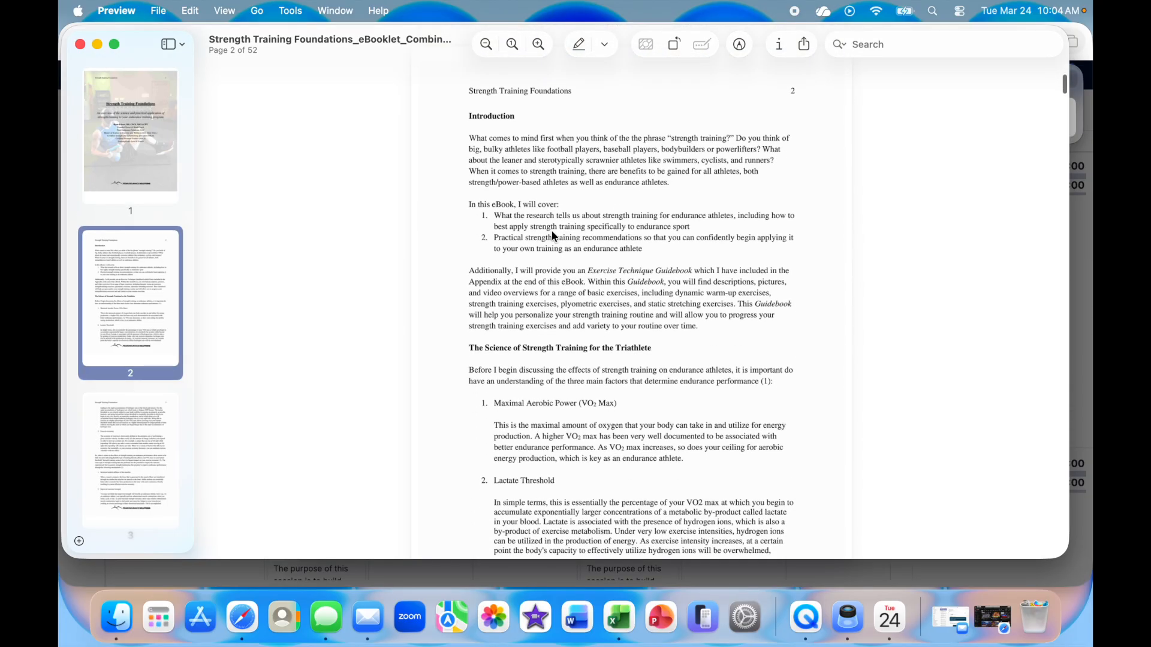
scroll(554, 237, down, 2)
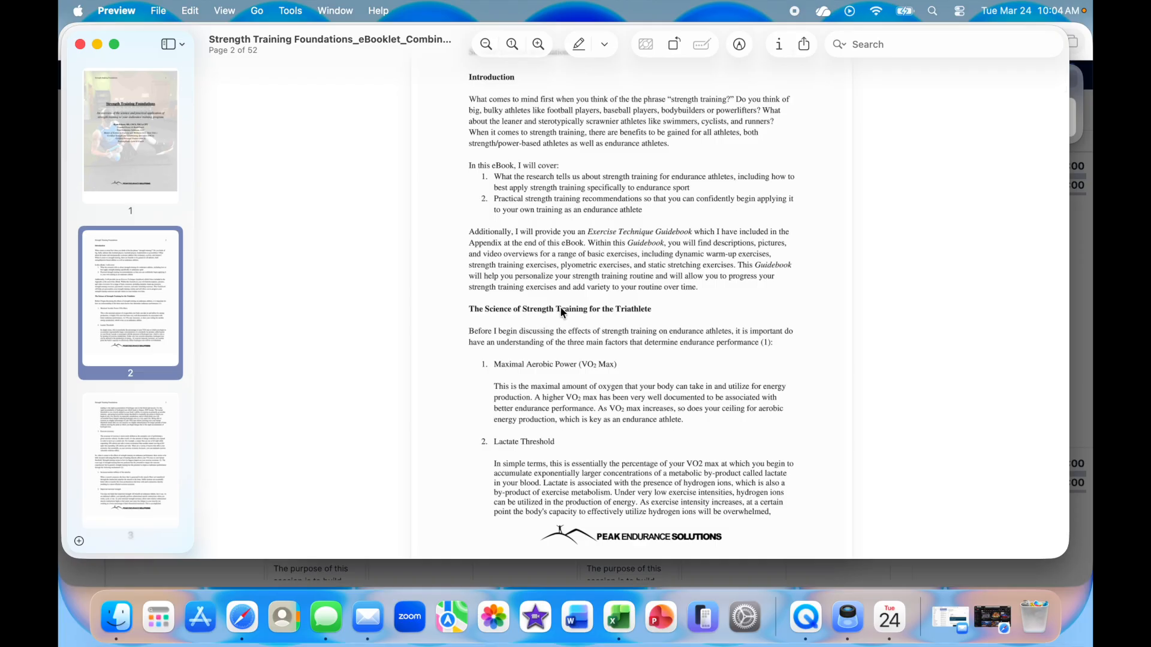
scroll(621, 305, down, 10)
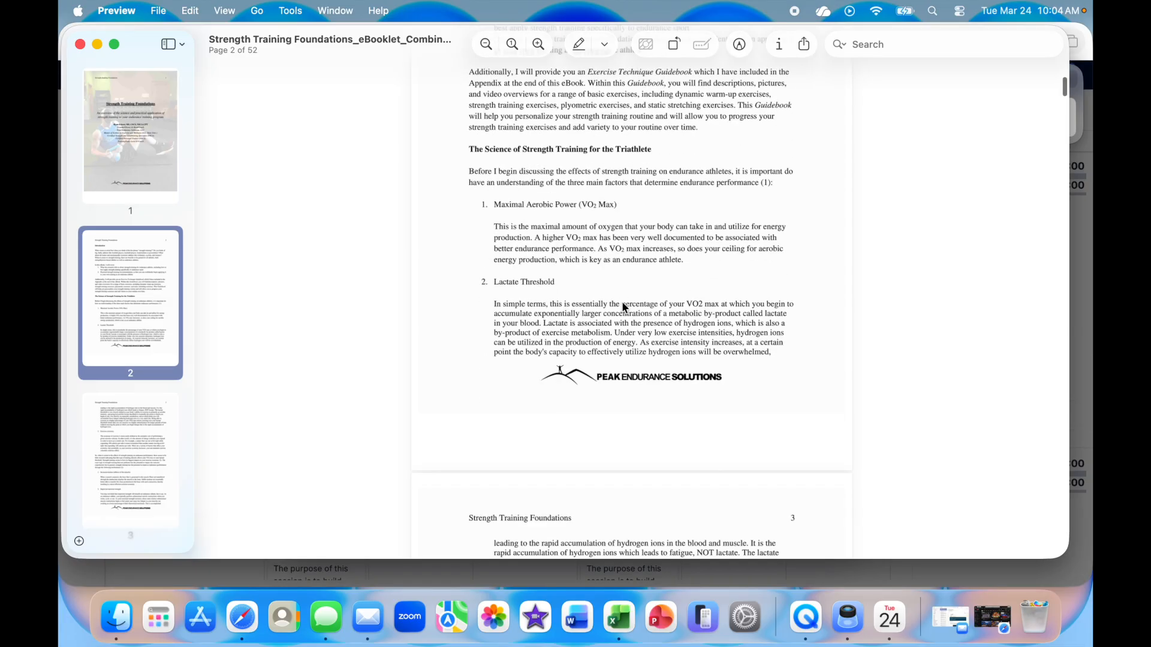
scroll(622, 305, down, 10)
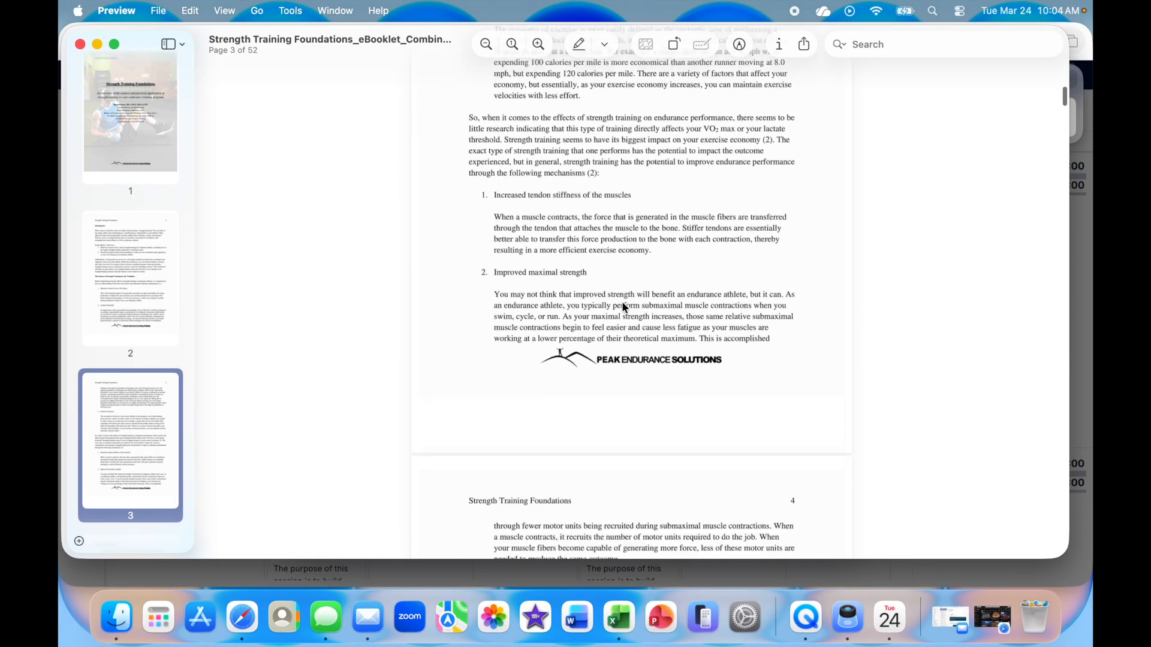
Examine the Resistance Training Prescription Guidelines, the plyometric prerequisites and the 20-Week Strength Training Program Template
scroll(621, 307, down, 10)
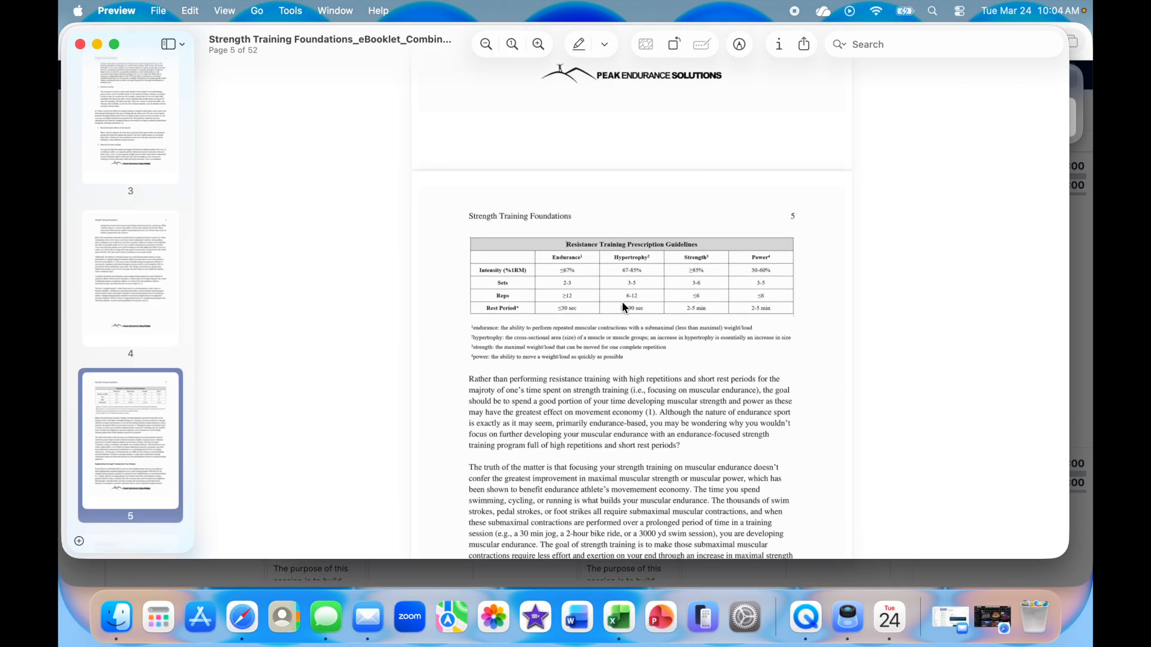
scroll(623, 303, down, 3)
scroll(623, 305, down, 7)
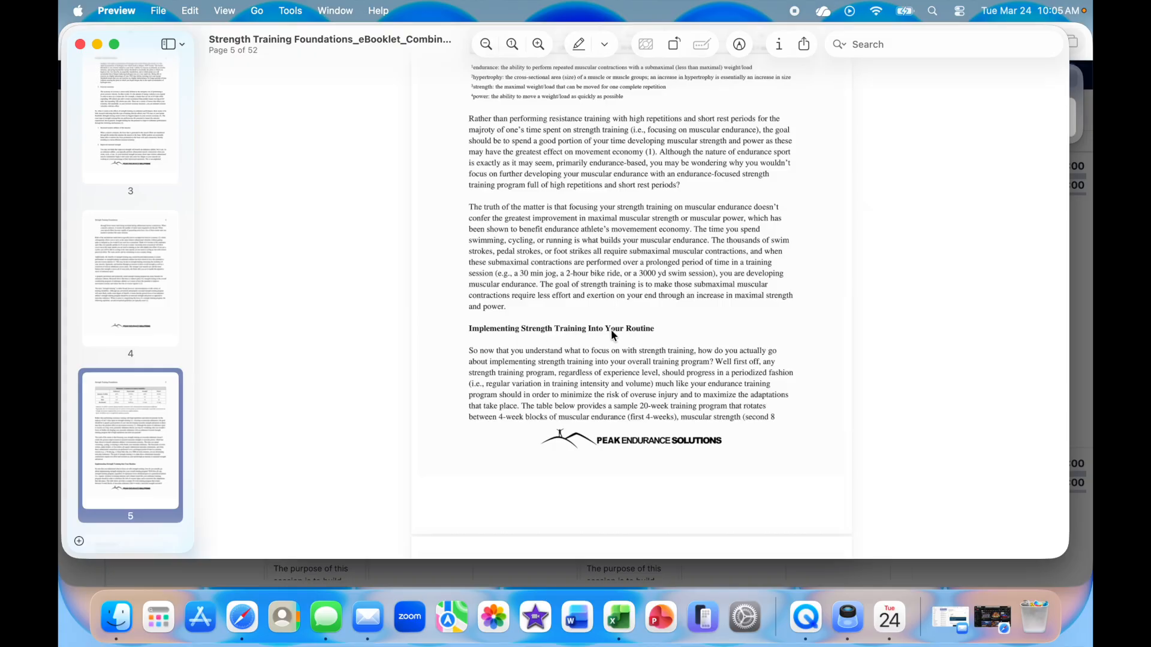
scroll(571, 389, down, 10)
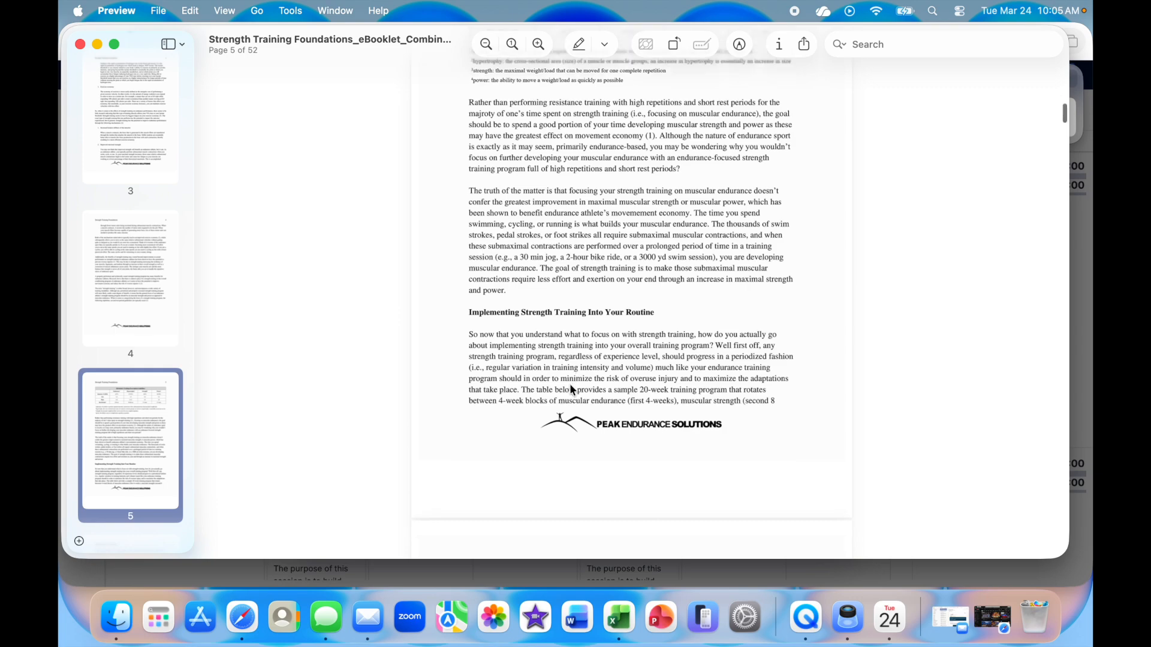
scroll(573, 390, down, 4)
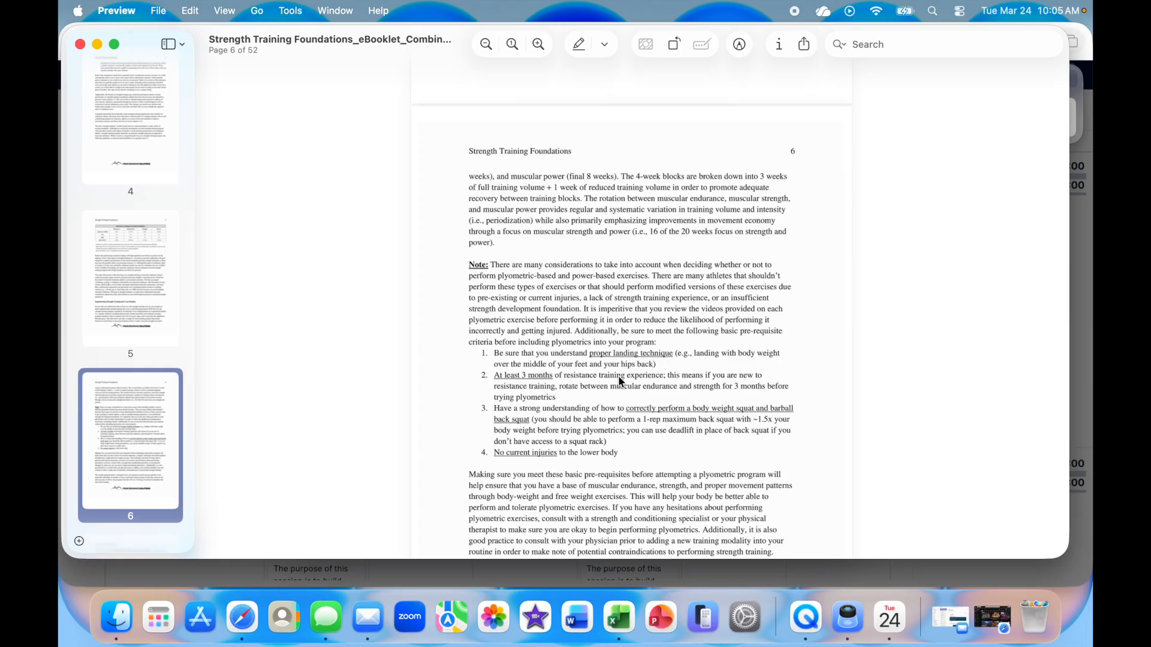
scroll(620, 382, down, 10)
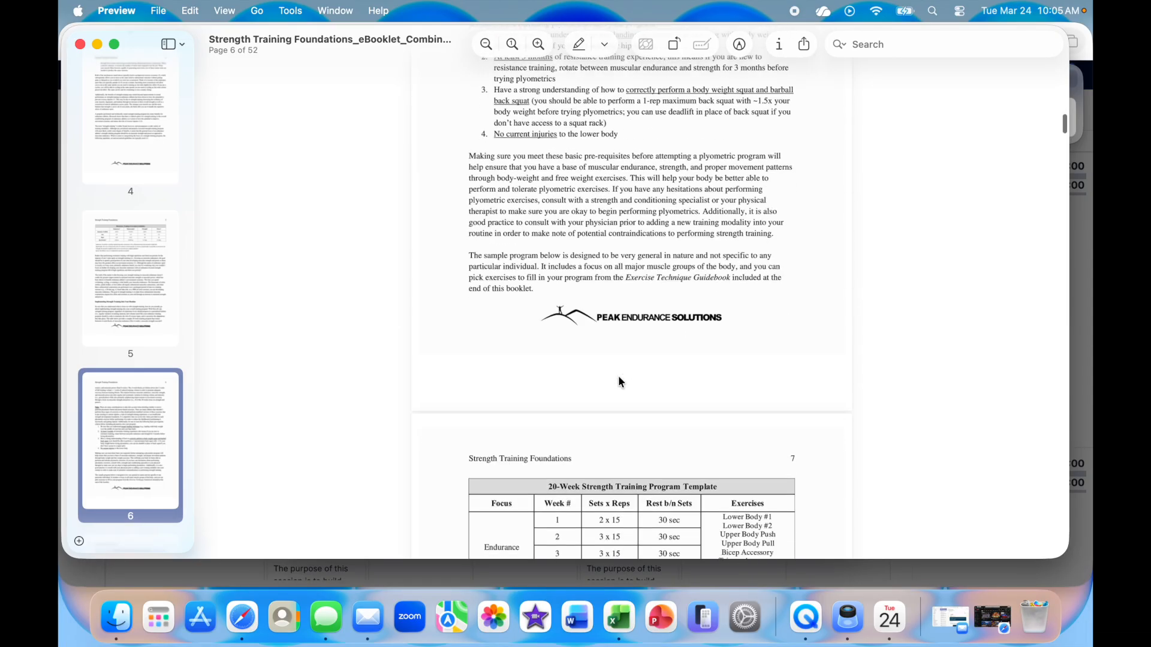
scroll(617, 375, down, 5)
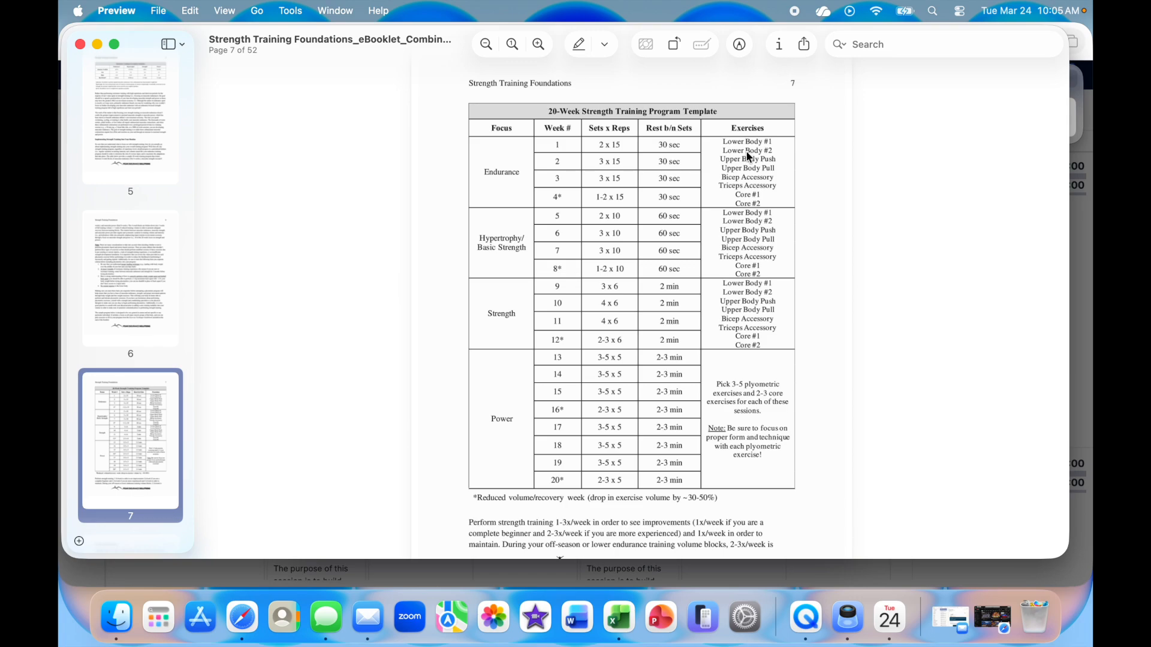
Go past the references to the Exercise Technique Guidebook appendix and review the exercise categories in its table of contents
scroll(624, 214, down, 10)
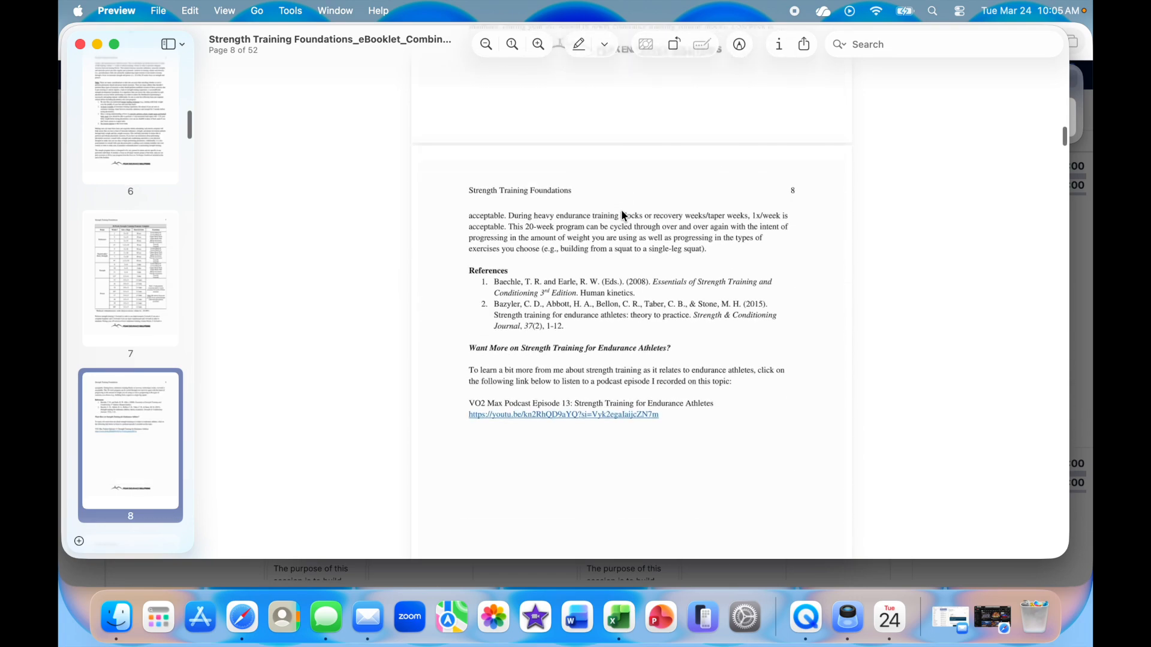
scroll(623, 216, down, 12)
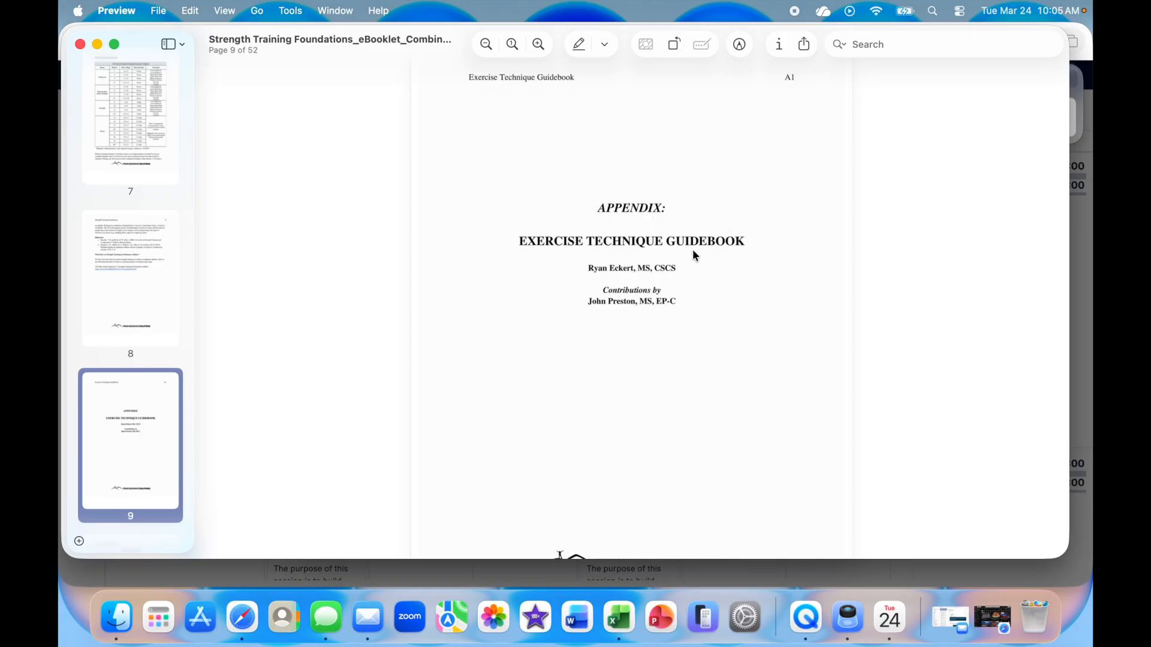
scroll(695, 256, down, 7)
scroll(695, 256, down, 1)
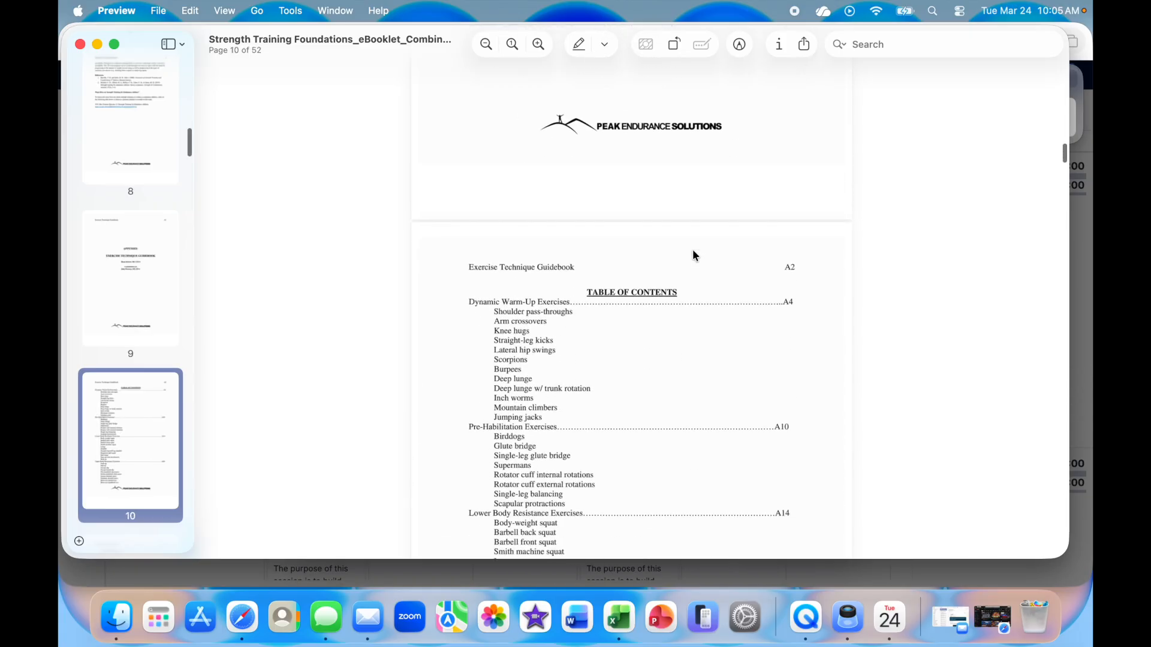
scroll(605, 351, down, 4)
scroll(606, 355, down, 1)
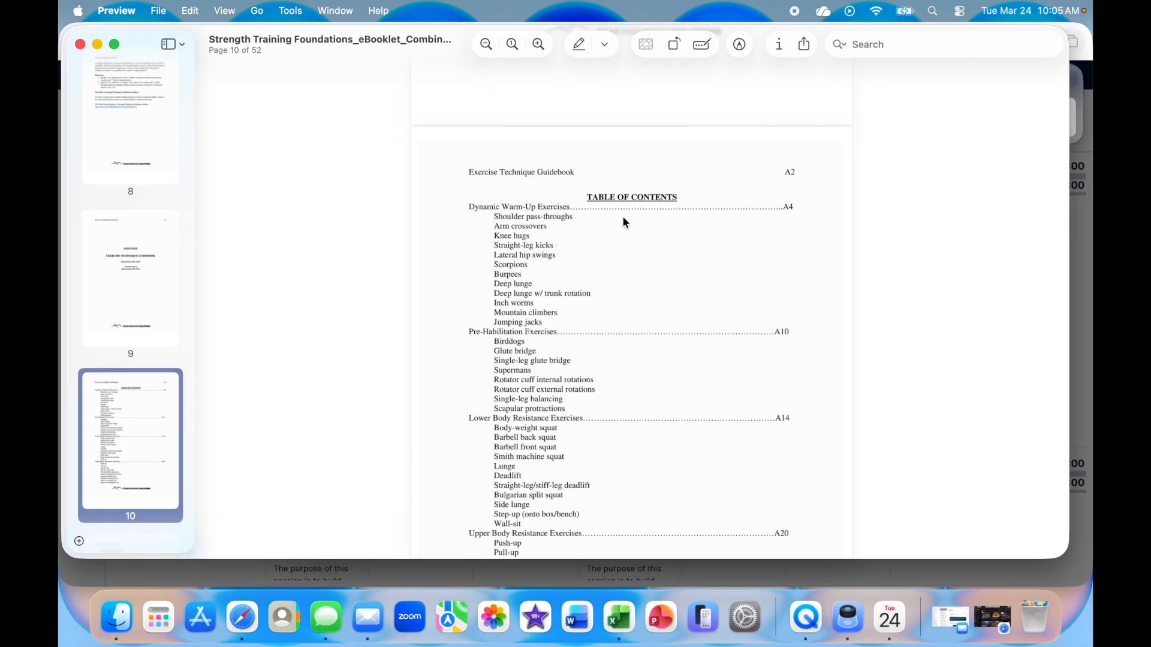
scroll(623, 222, down, 3)
scroll(625, 222, down, 10)
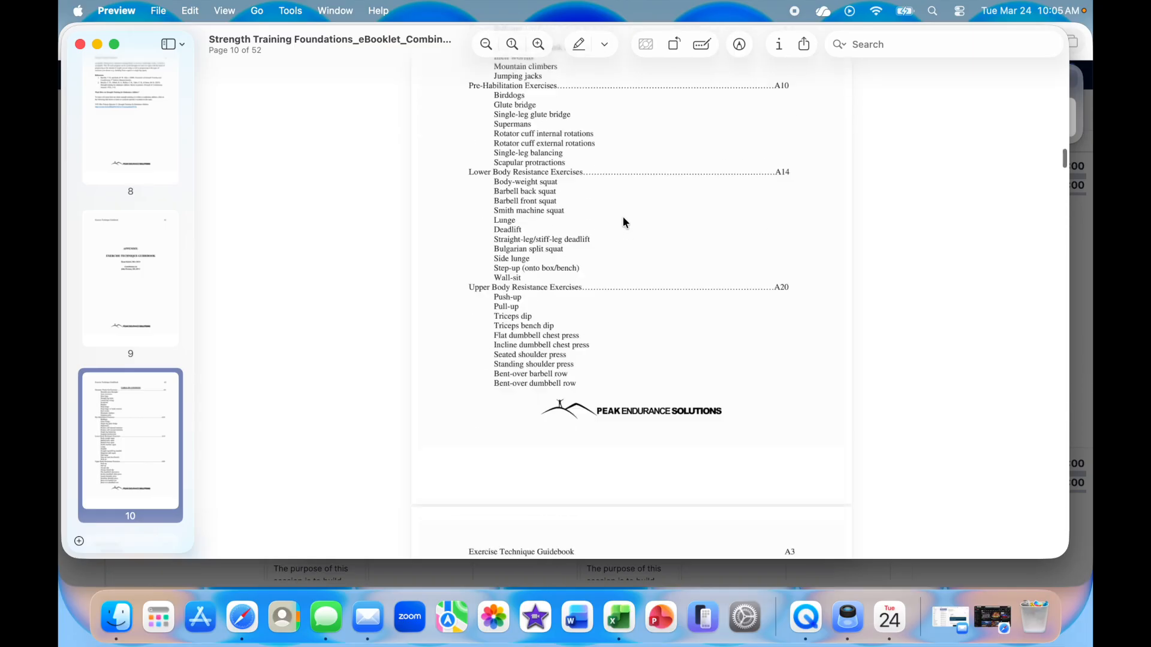
scroll(625, 223, down, 3)
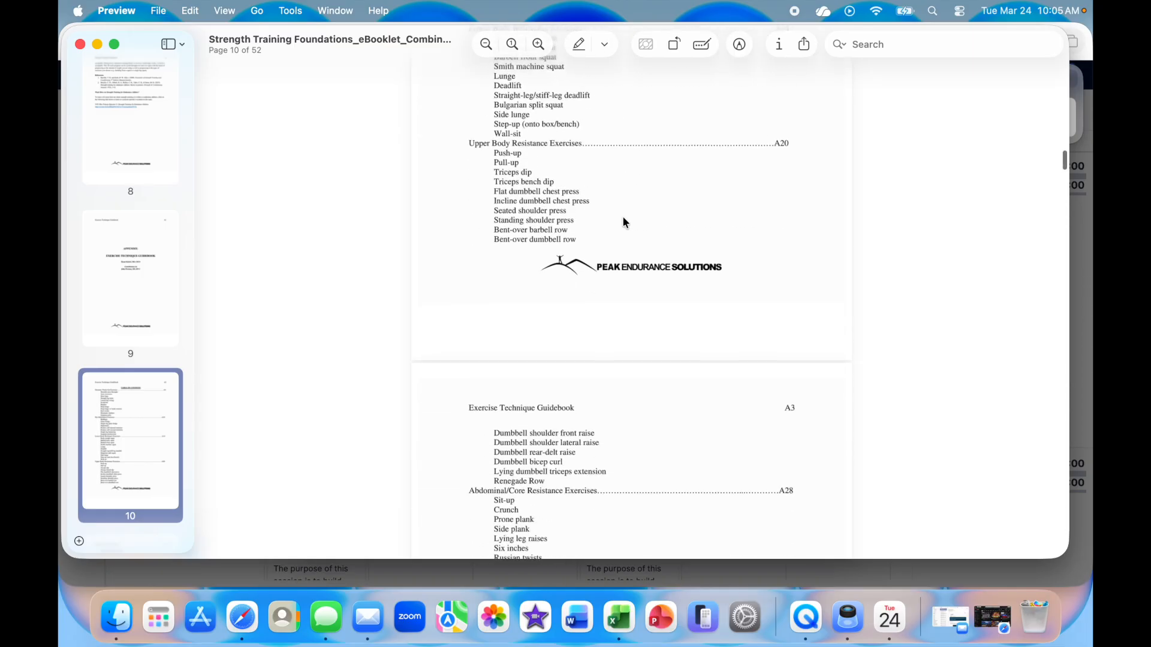
scroll(625, 223, up, 10)
scroll(624, 222, up, 5)
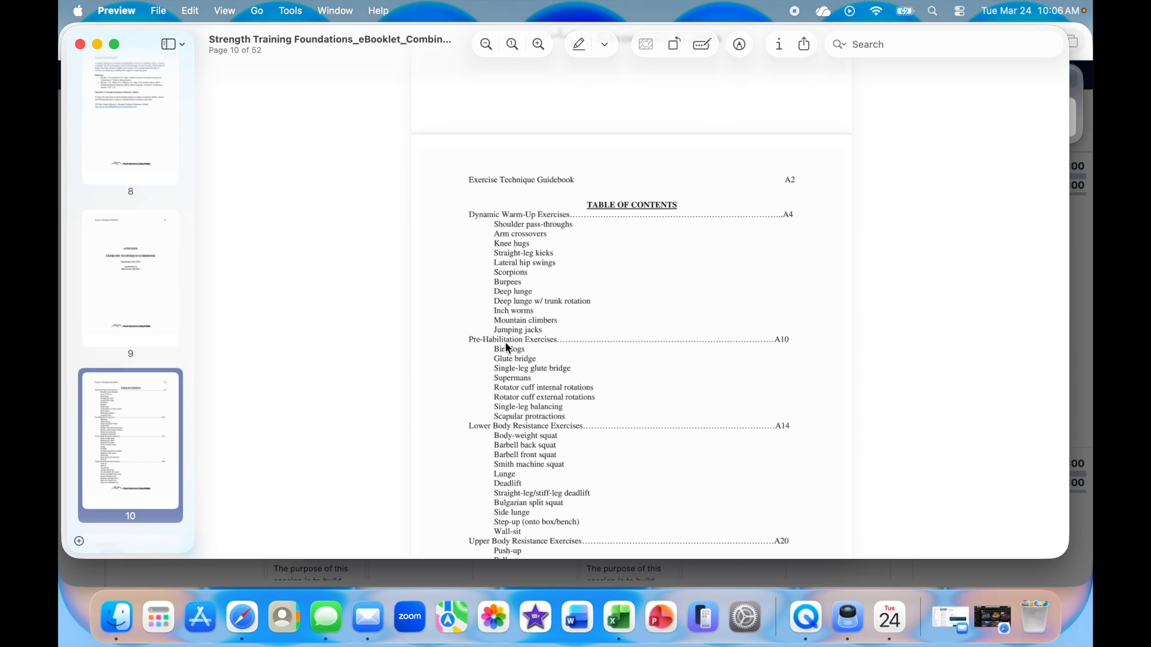
Examine the descriptions and pictures in the guidebook's Dynamic Warm-Up Exercises section
scroll(513, 461, down, 3)
scroll(514, 460, down, 10)
scroll(514, 460, down, 10)
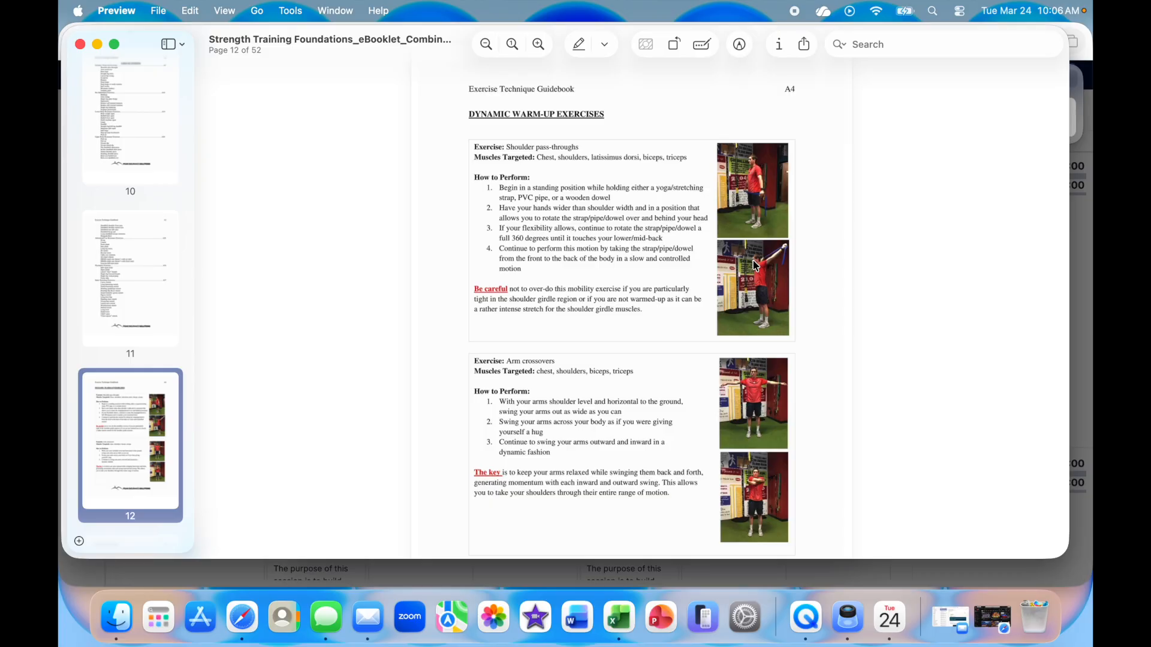
scroll(755, 265, down, 15)
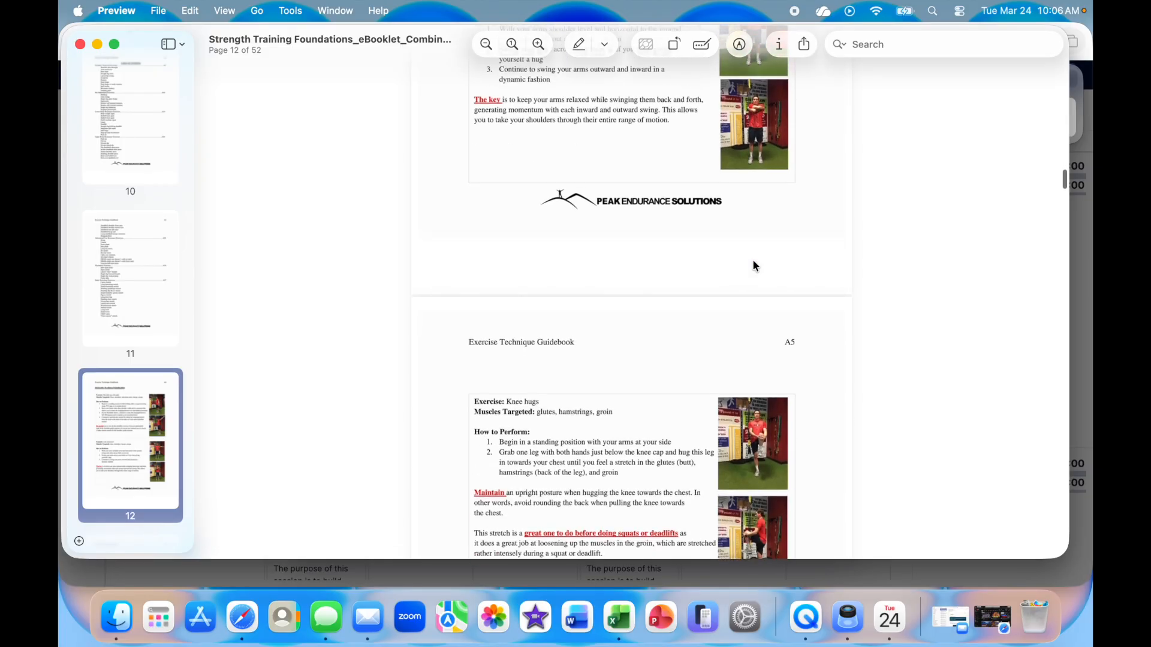
scroll(755, 265, down, 15)
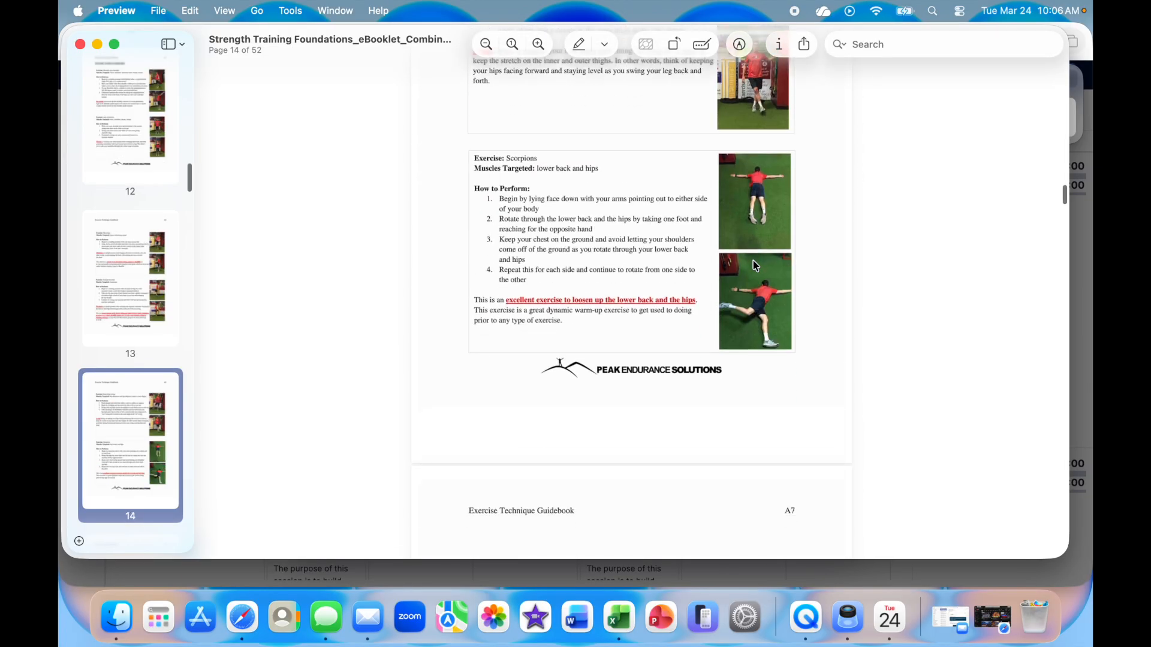
scroll(756, 266, down, 15)
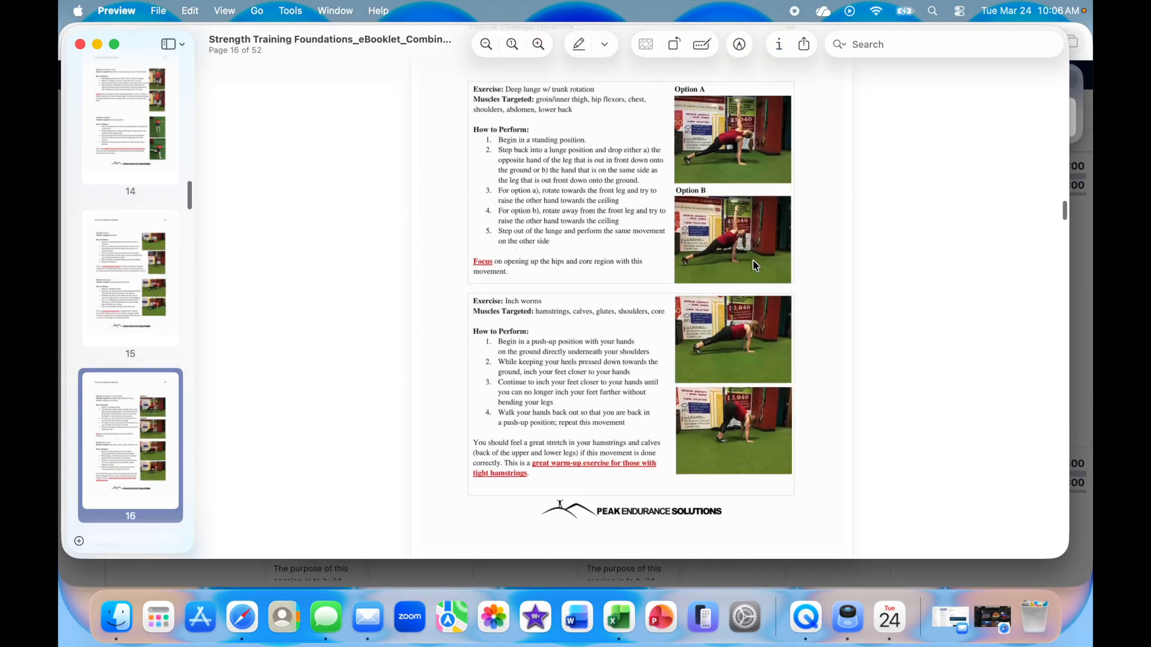
scroll(753, 260, down, 5)
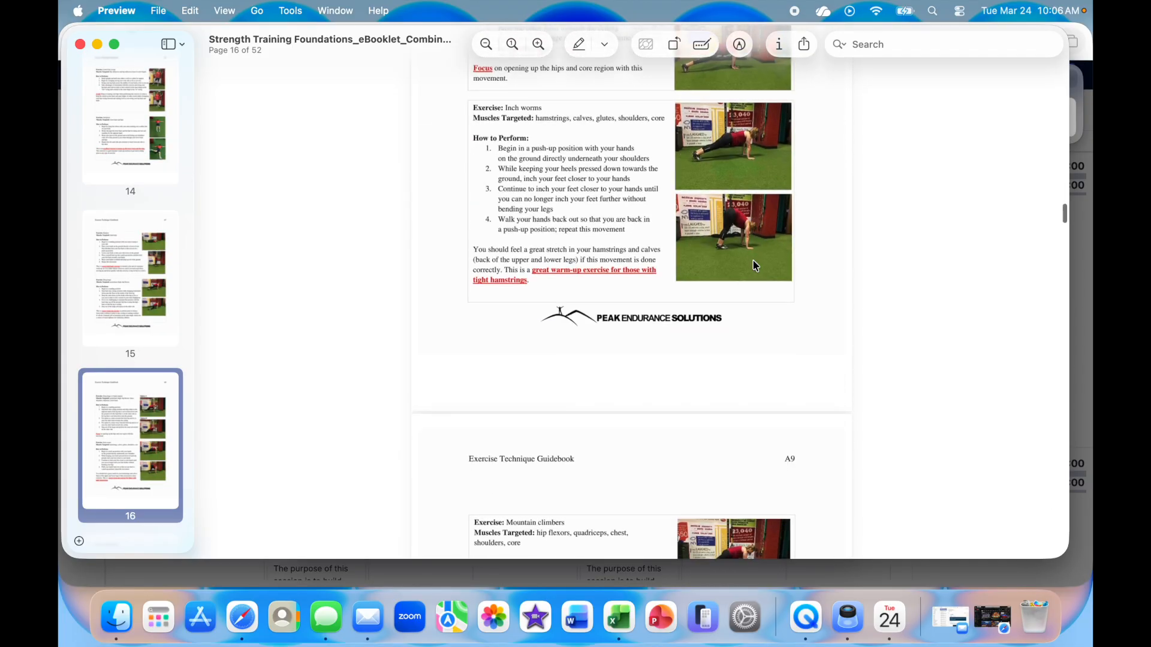
scroll(757, 265, down, 1)
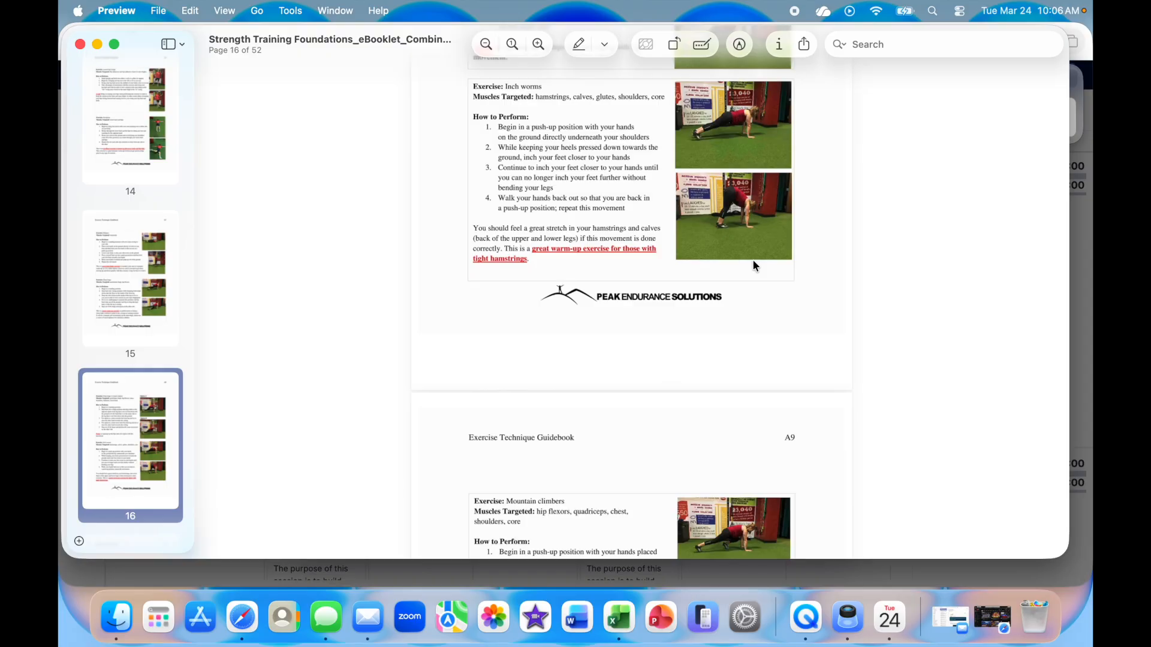
Continue through the guidebook to the squat exercises on page 24 and look at the front squat's video demonstration link
scroll(753, 258, down, 10)
scroll(753, 260, down, 15)
scroll(753, 261, down, 15)
scroll(753, 265, down, 15)
scroll(753, 265, down, 15)
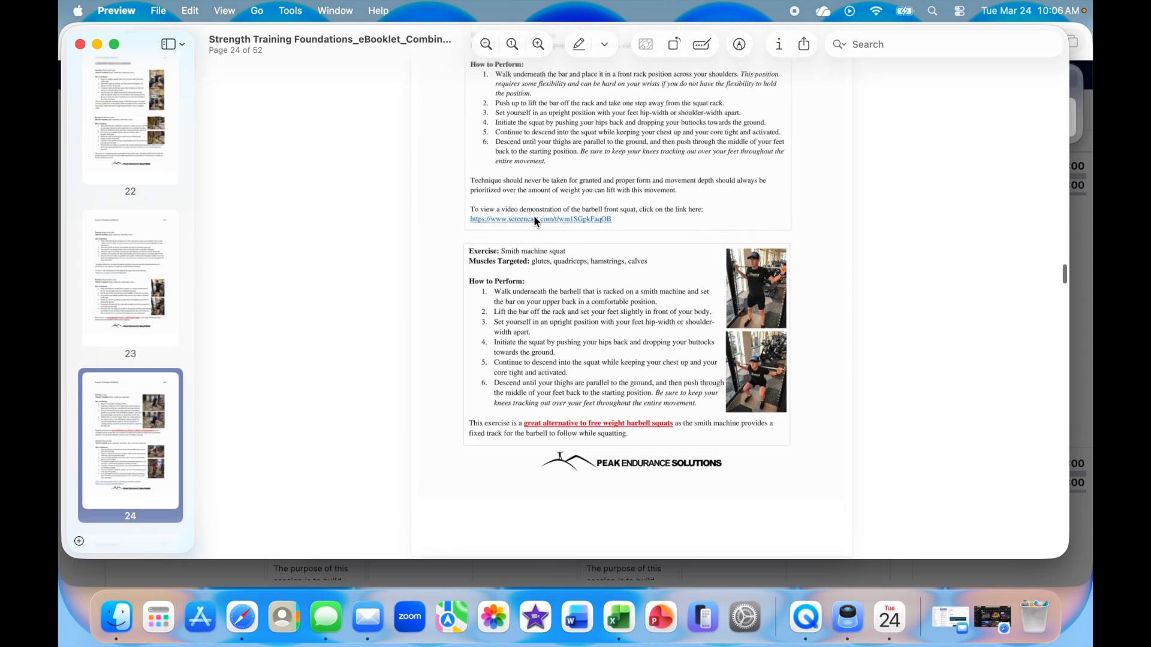
Examine the guidebook's front squat, Smith machine squat, lunge, straight-leg deadlift and Bulgarian split squat descriptions, including the deadlift's video link
scroll(664, 198, up, 3)
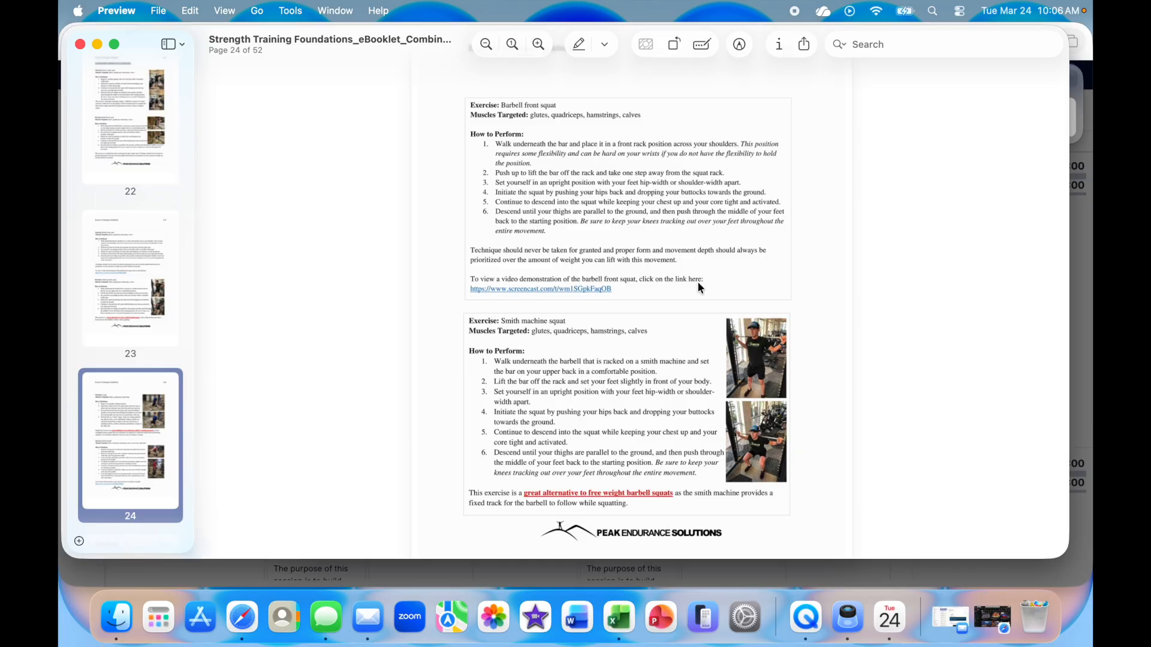
scroll(699, 284, down, 15)
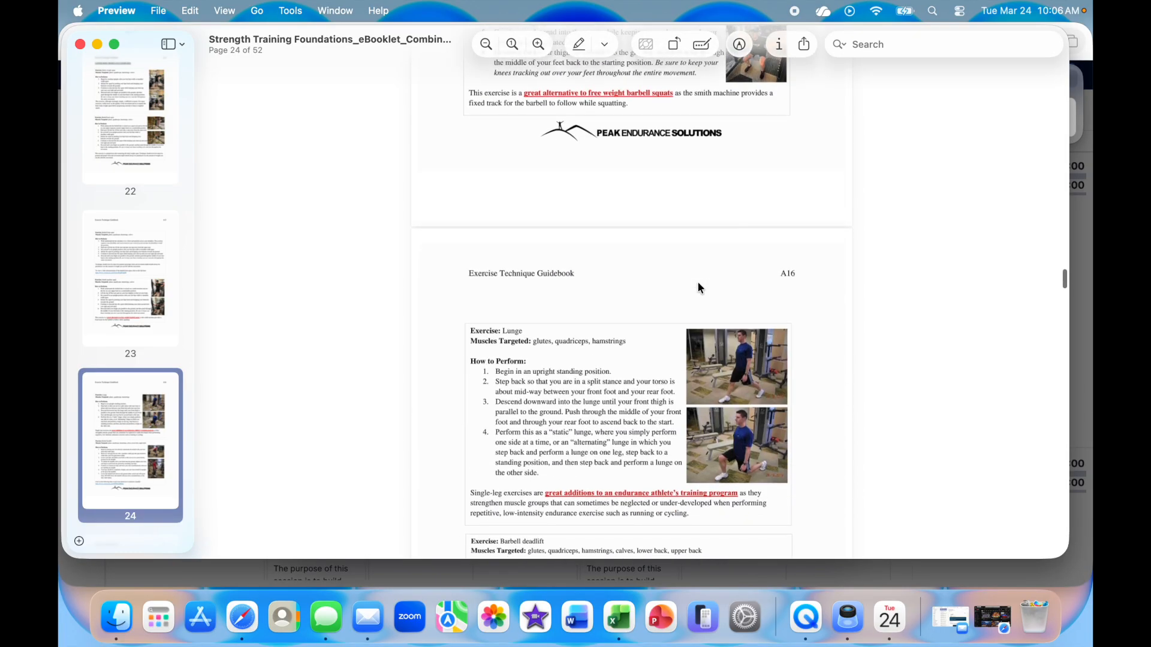
scroll(699, 287, down, 10)
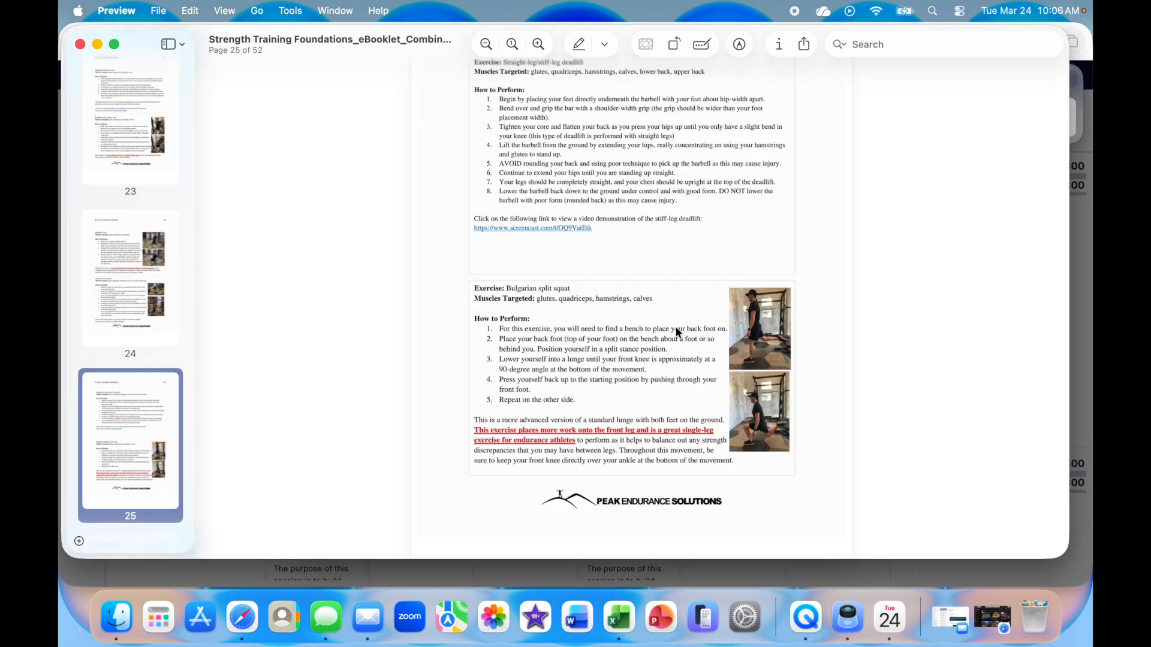
scroll(585, 426, up, 15)
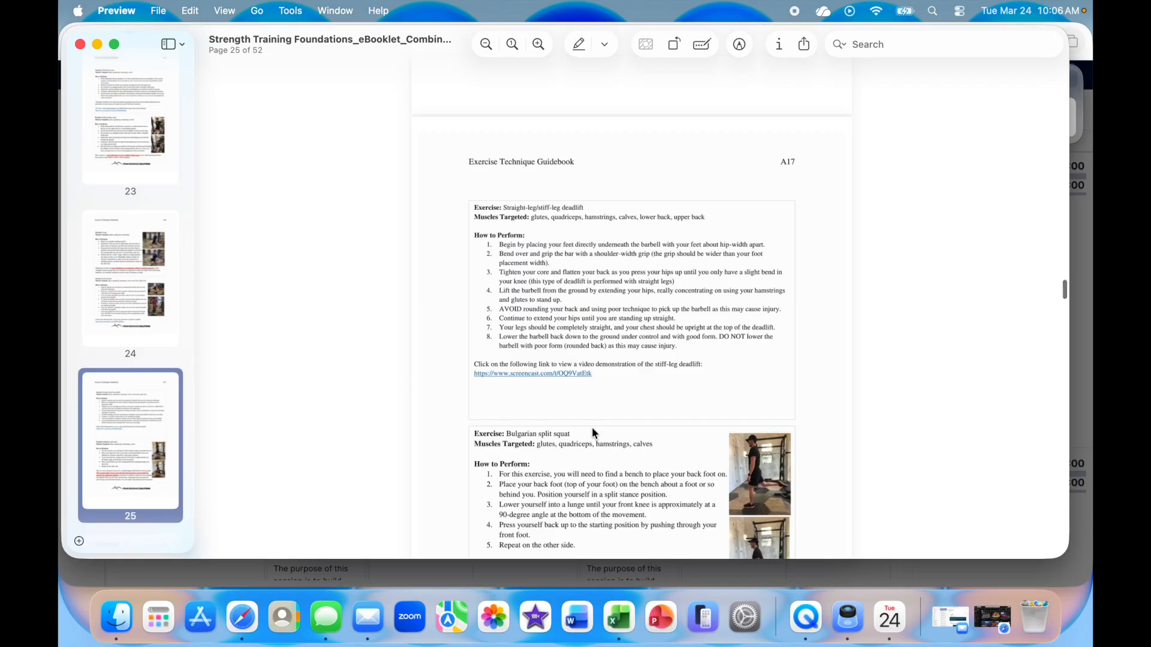
Close the eBook, return to TrainingPeaks and close the introduction note to get back to the plan calendar
click(80, 44)
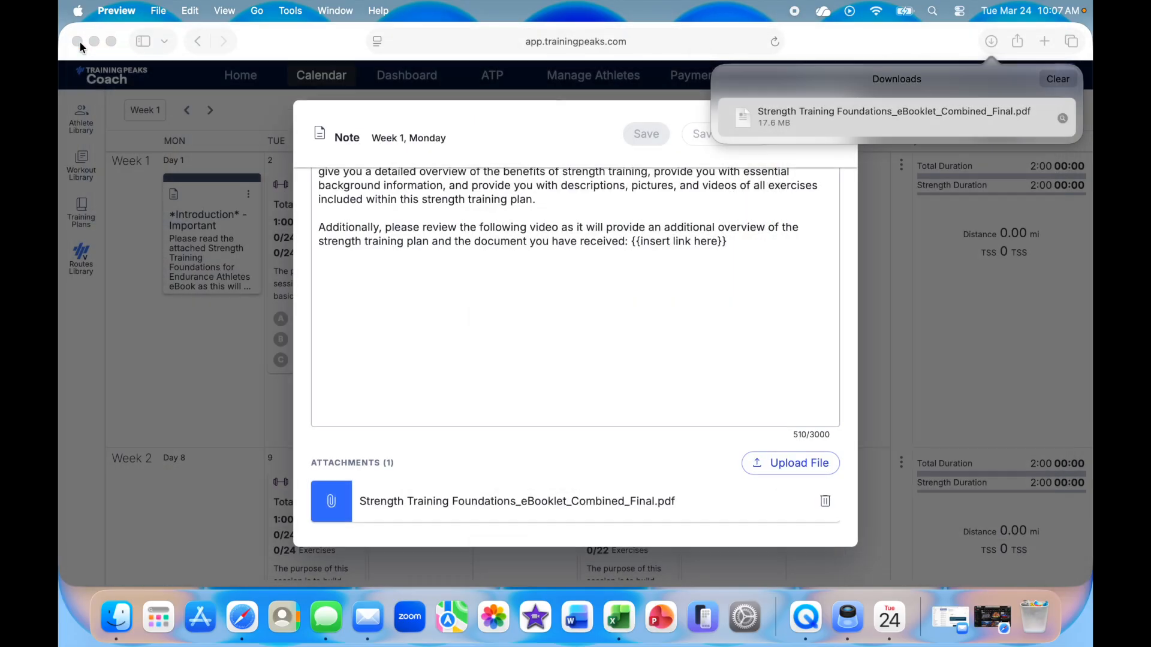
click(1069, 80)
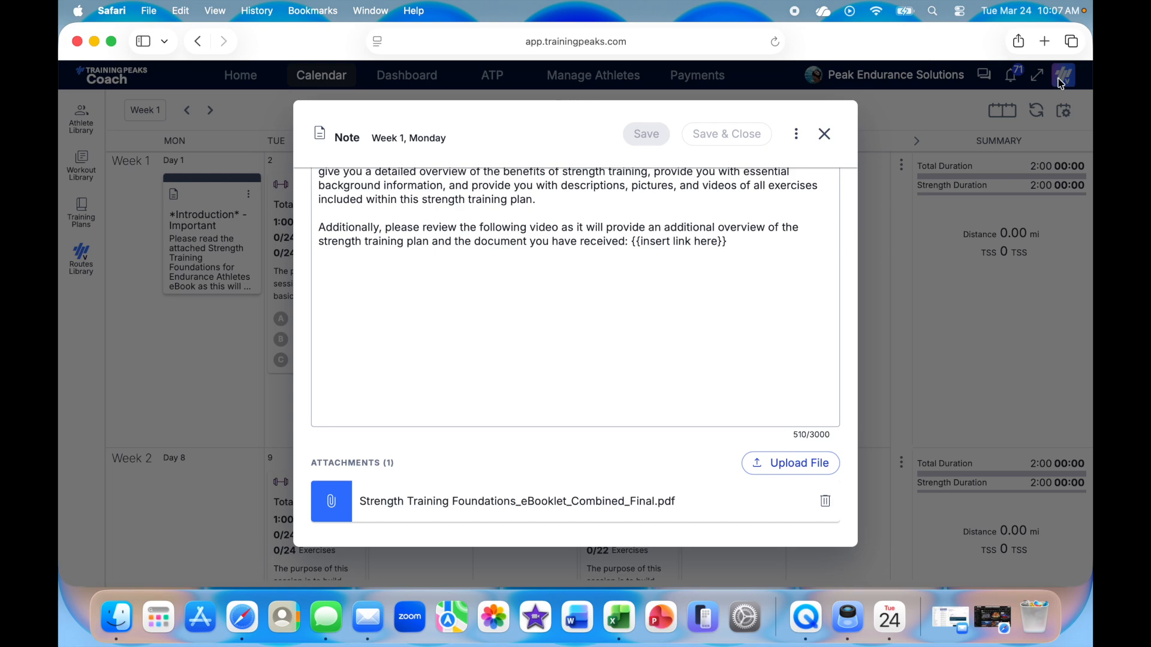
click(823, 134)
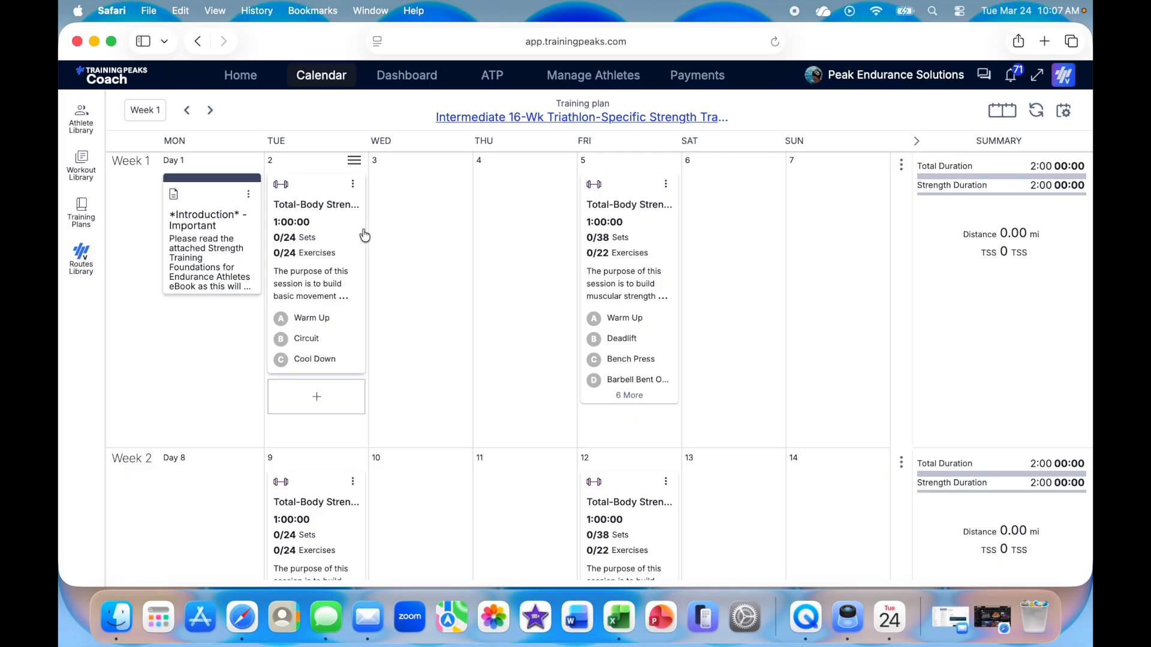
Open the Week 1 Tuesday total-body strength workout and skim its summary from Warm Up through Cool Down
click(340, 211)
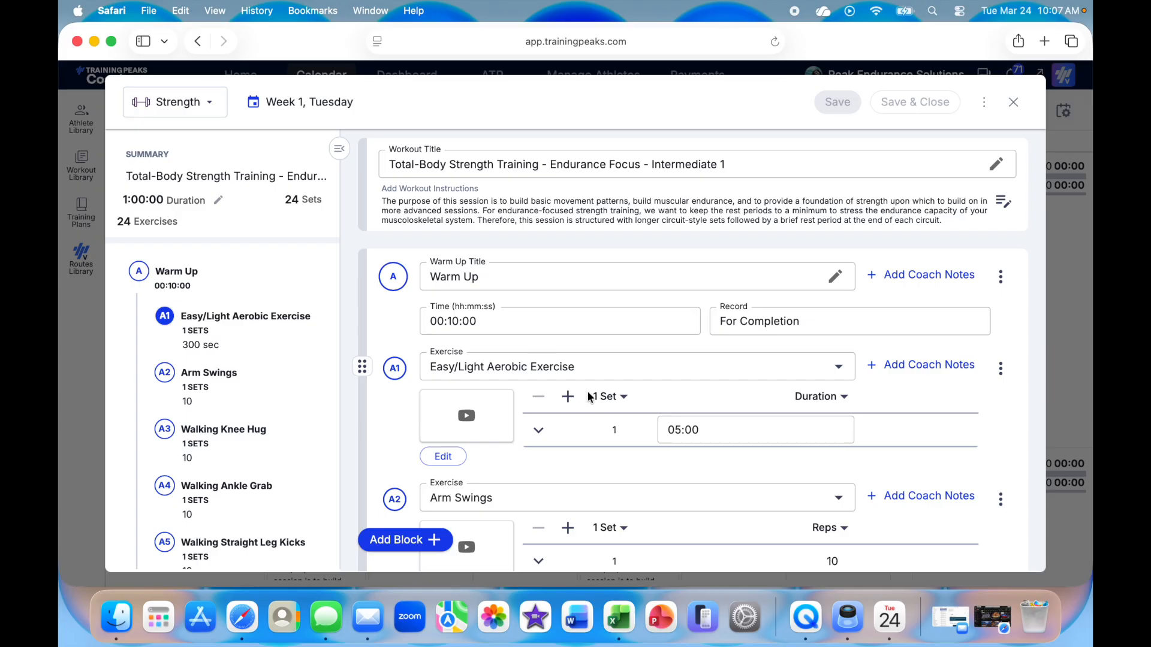
scroll(229, 339, down, 5)
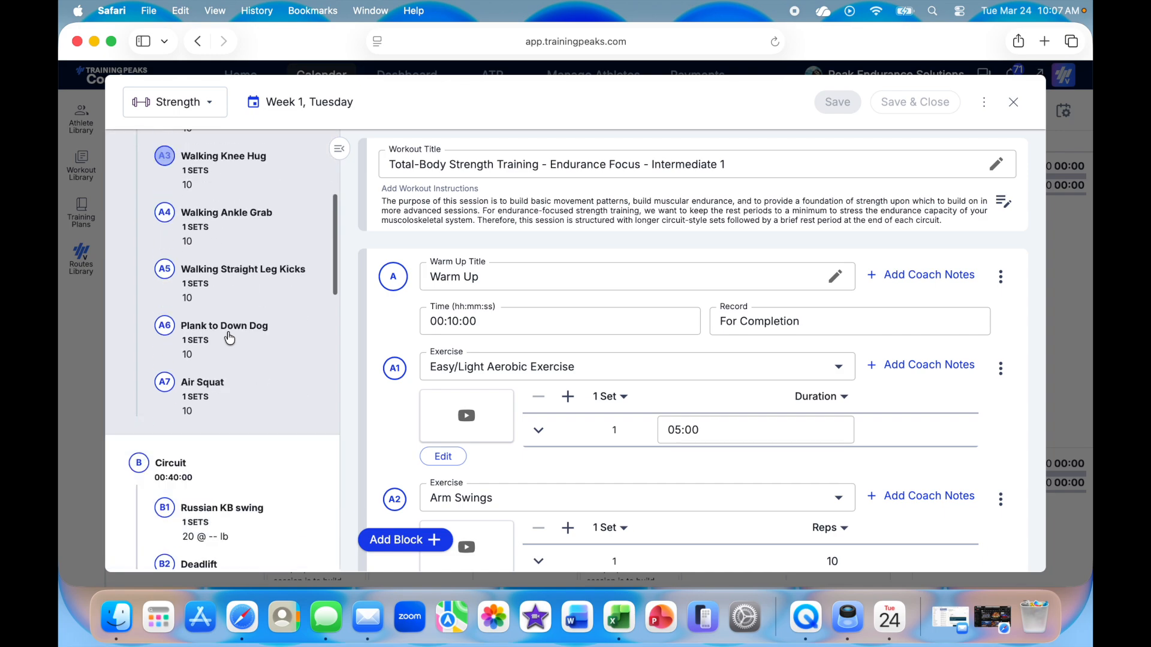
scroll(228, 336, down, 5)
scroll(218, 310, down, 5)
scroll(217, 310, down, 10)
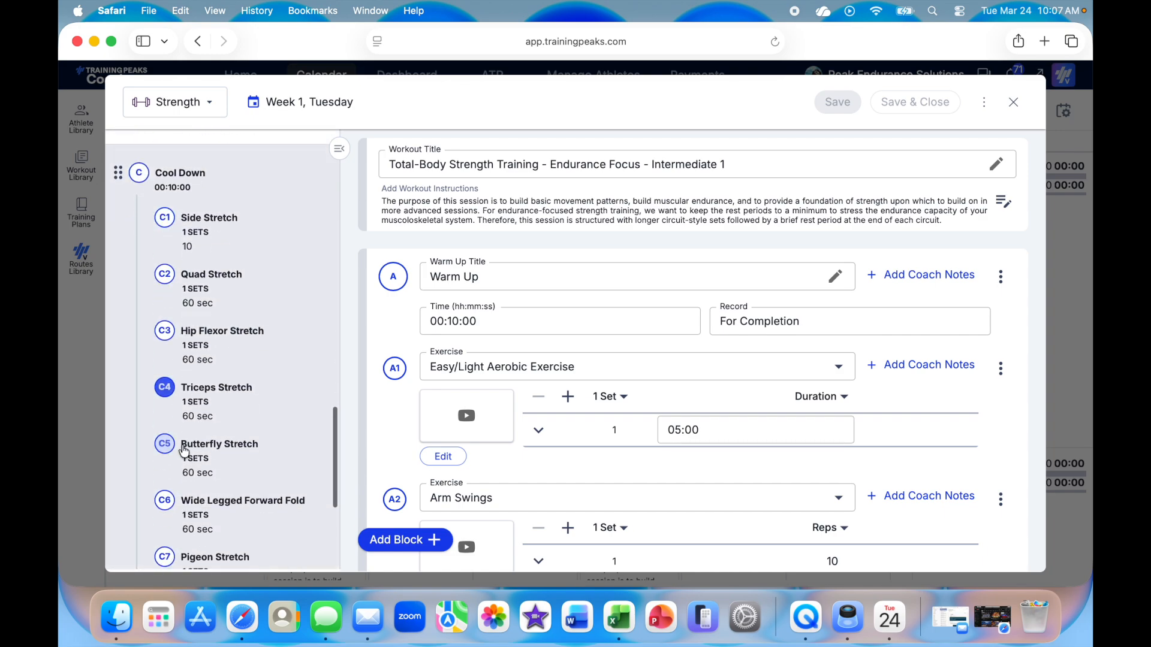
scroll(184, 452, up, 20)
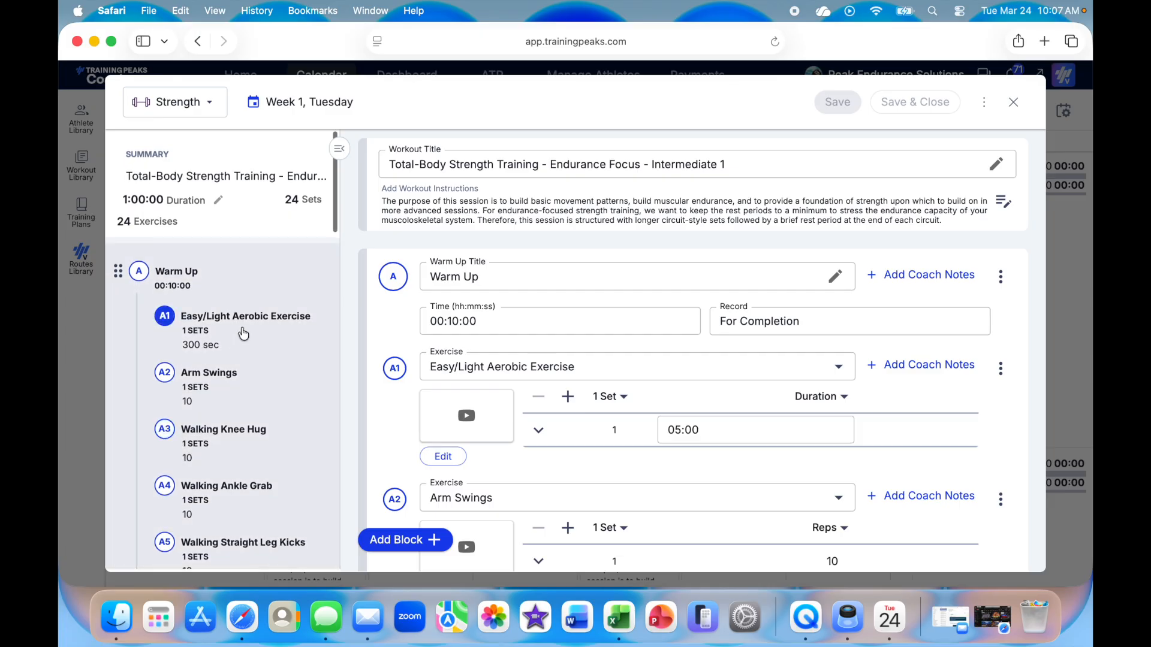
Review the exercises, sets and reps listed in the workout summary's Warm Up, Circuit and Cool Down blocks
scroll(242, 334, down, 3)
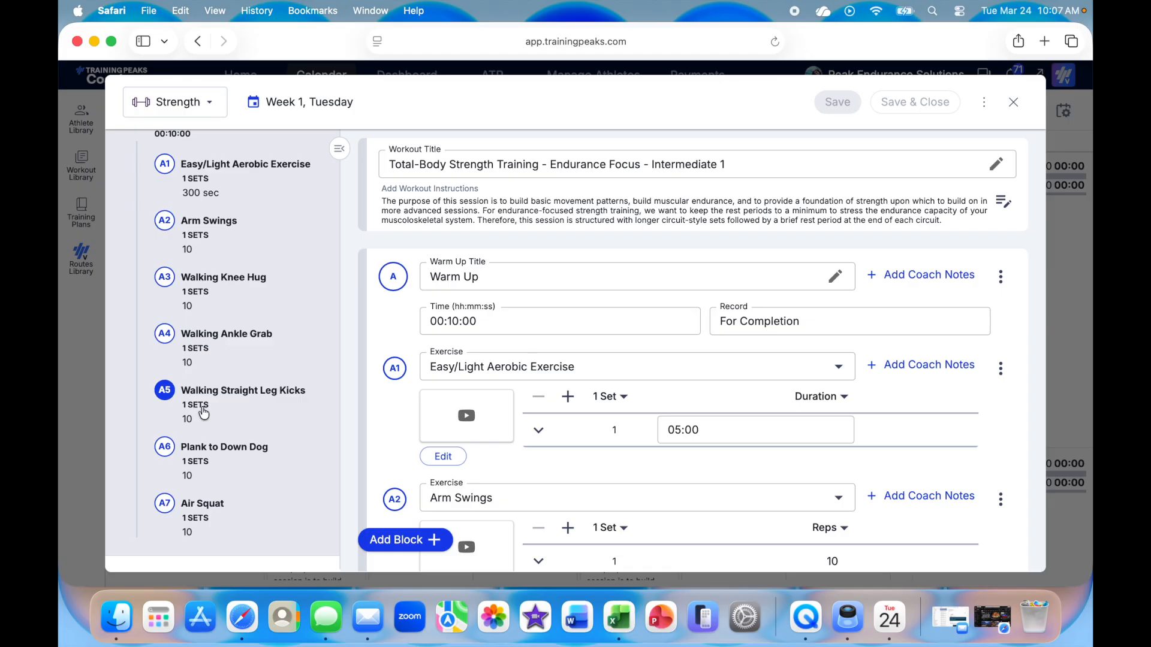
scroll(203, 412, down, 10)
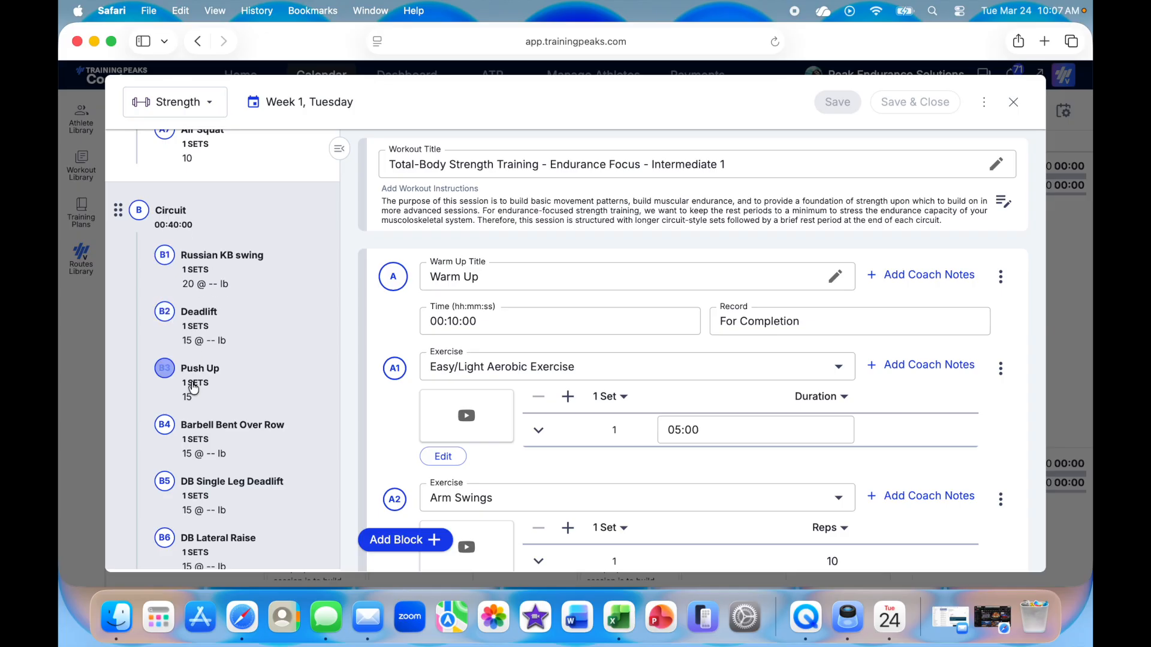
scroll(193, 389, down, 10)
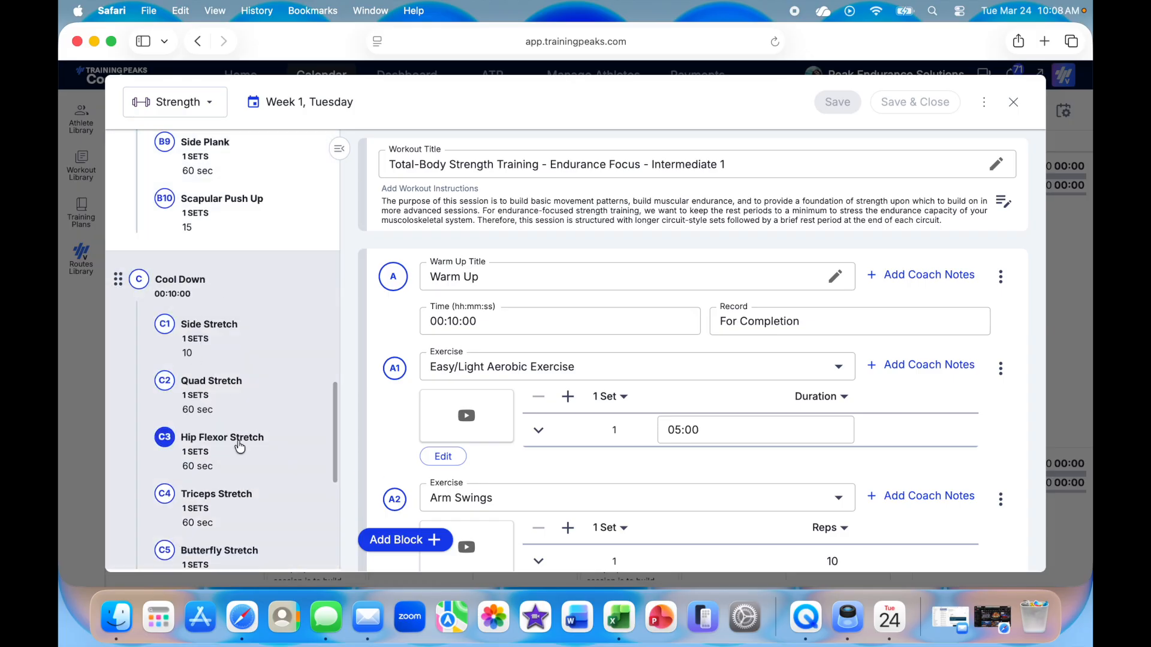
scroll(239, 444, down, 5)
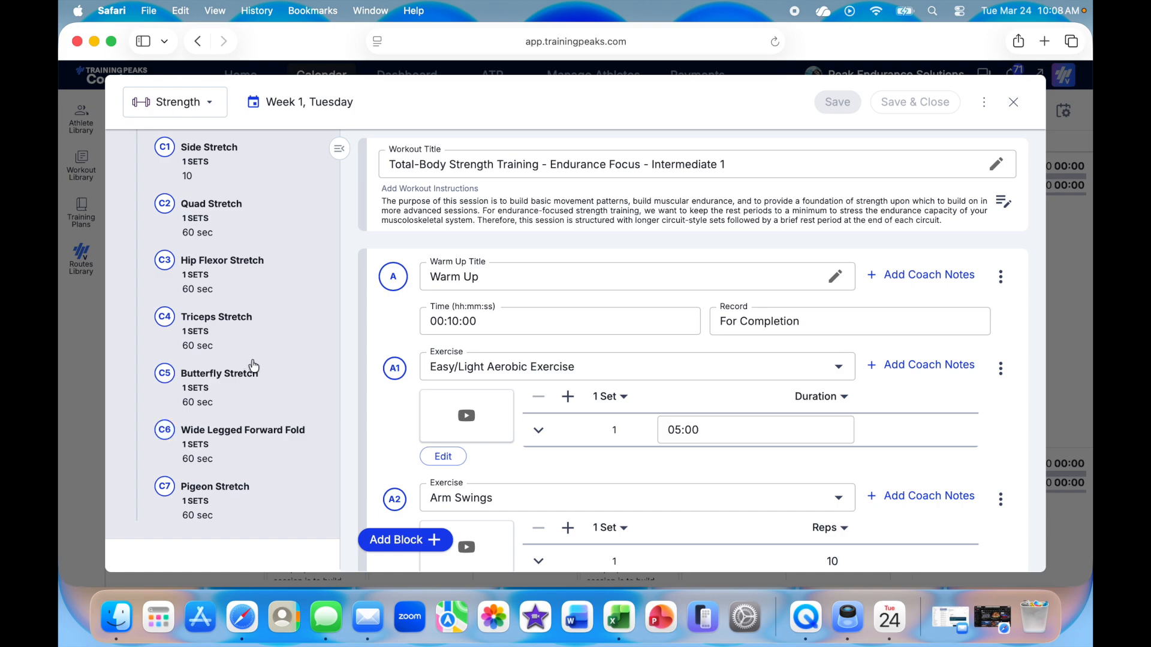
scroll(269, 291, up, 8)
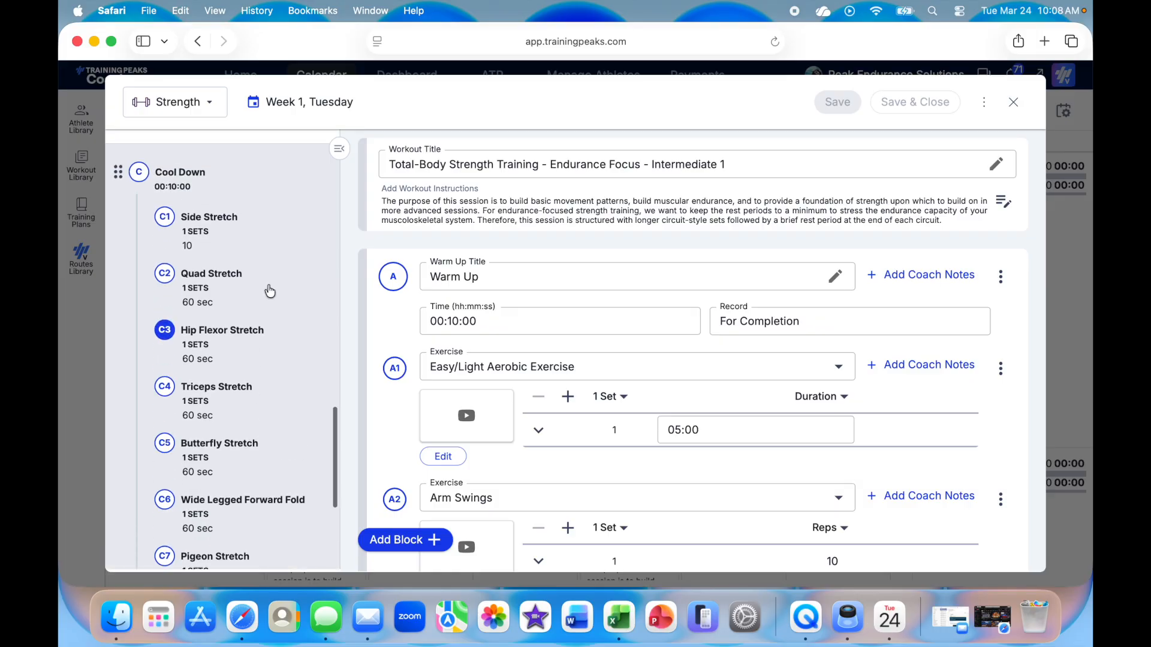
scroll(269, 291, up, 6)
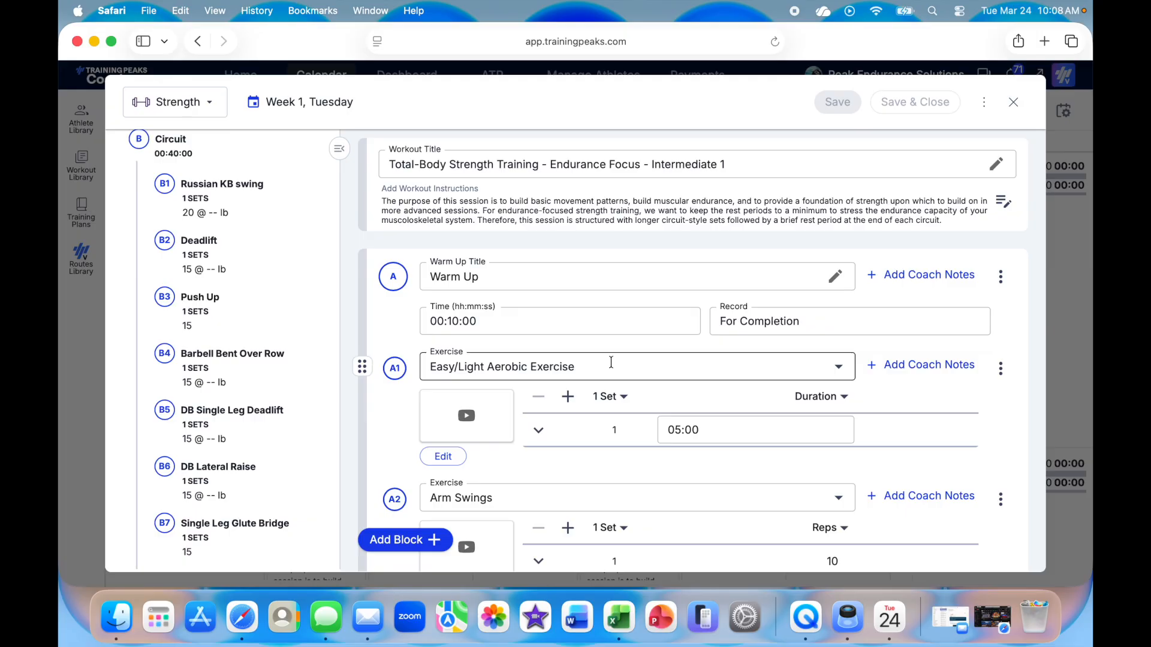
Examine the detailed Warm Up block from Easy/Light Aerobic Exercise to Air Squat, including which exercises have a demonstration video
scroll(611, 363, down, 2)
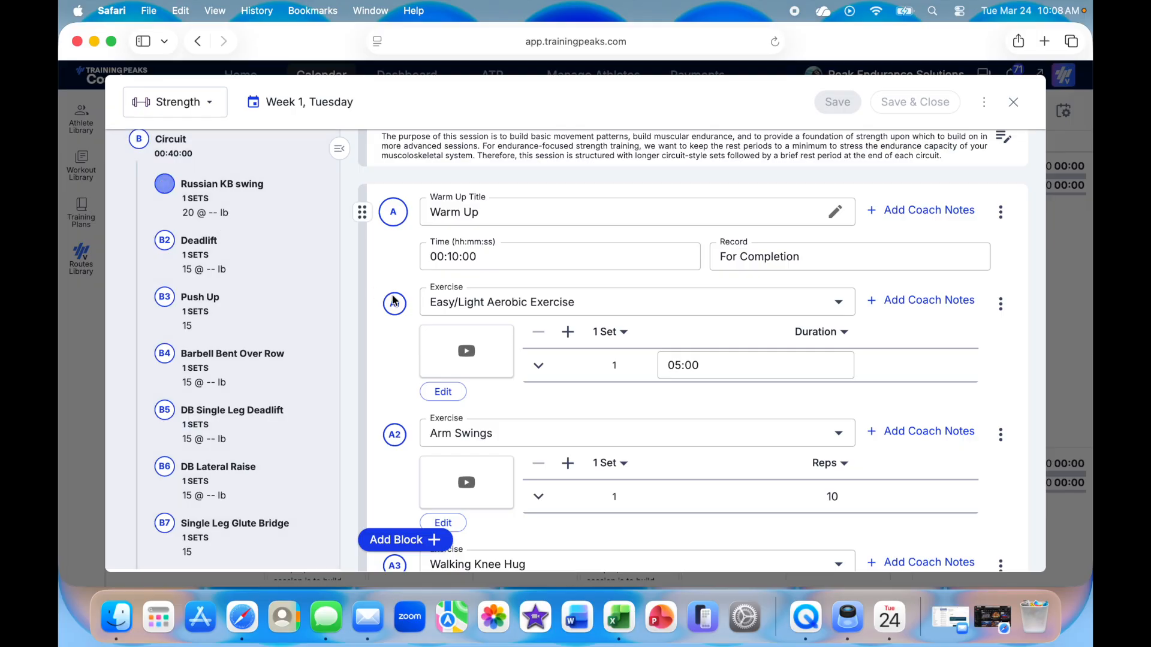
scroll(602, 370, down, 2)
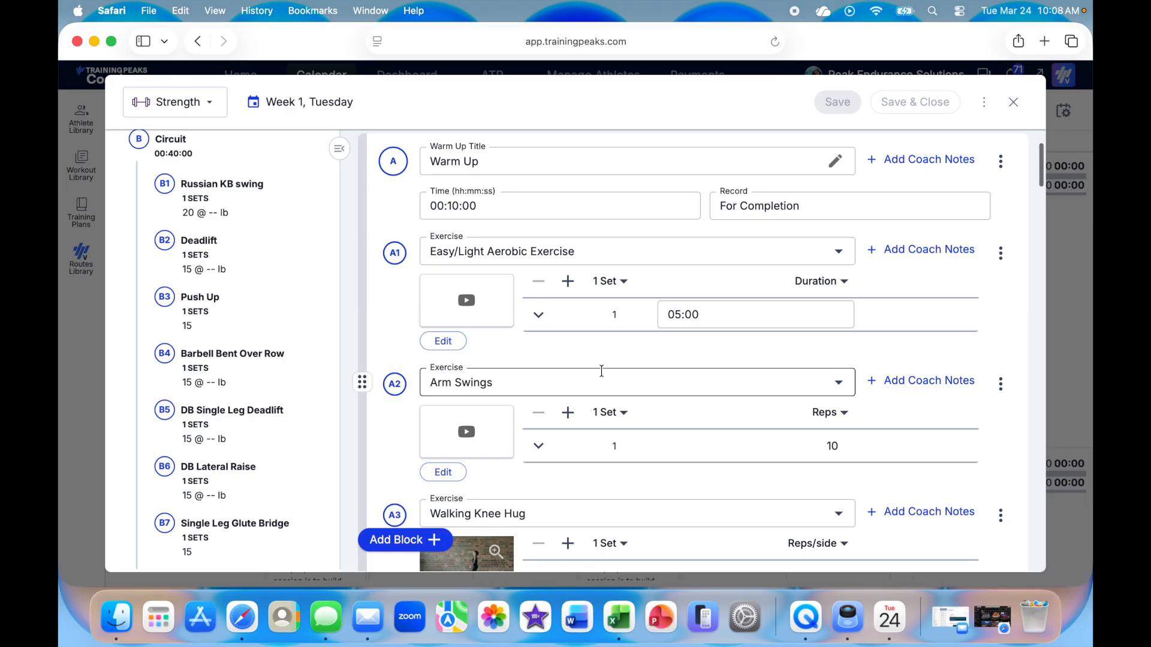
scroll(474, 302, down, 4)
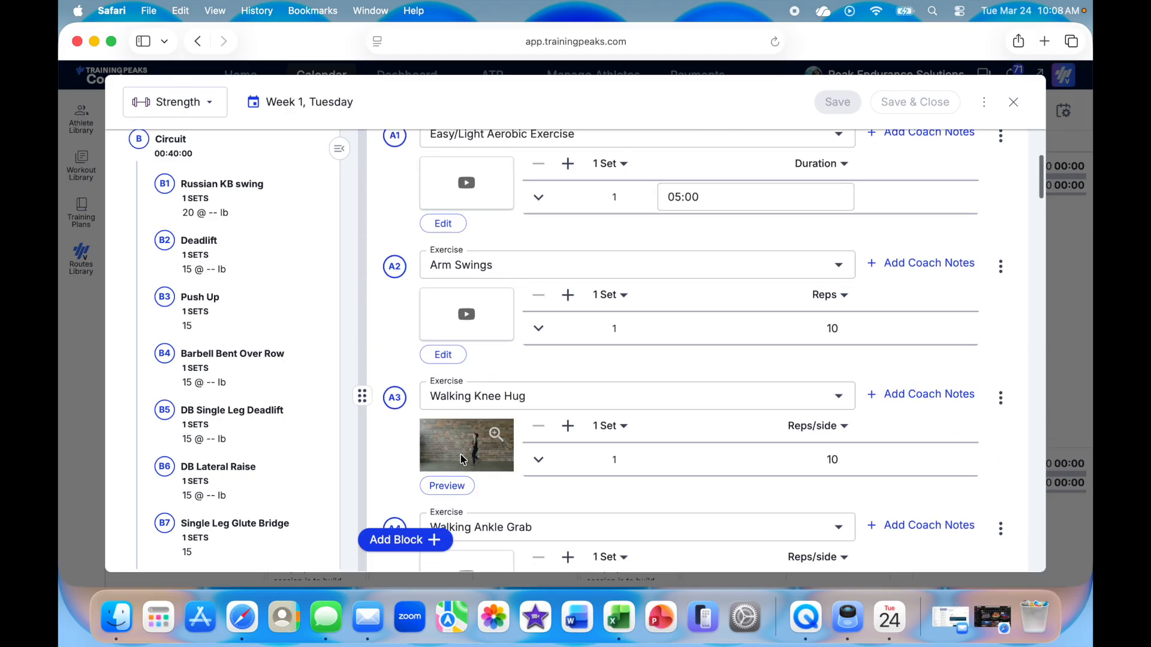
scroll(460, 454, down, 1)
scroll(461, 456, down, 2)
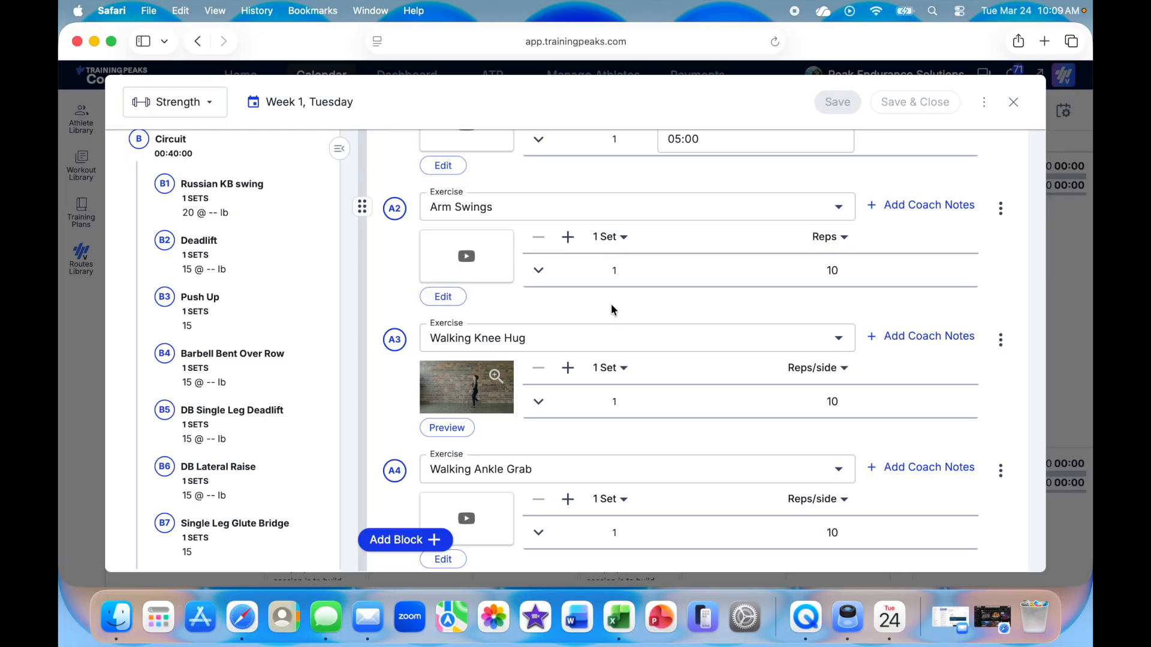
scroll(610, 304, down, 3)
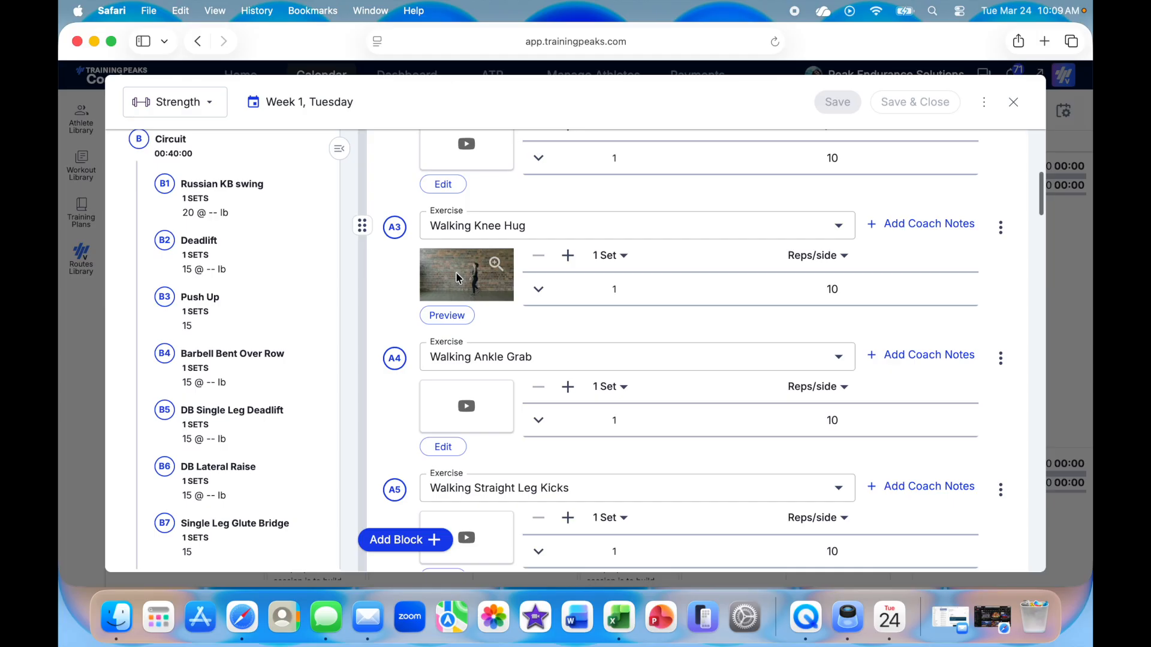
scroll(456, 277, down, 4)
scroll(459, 282, down, 5)
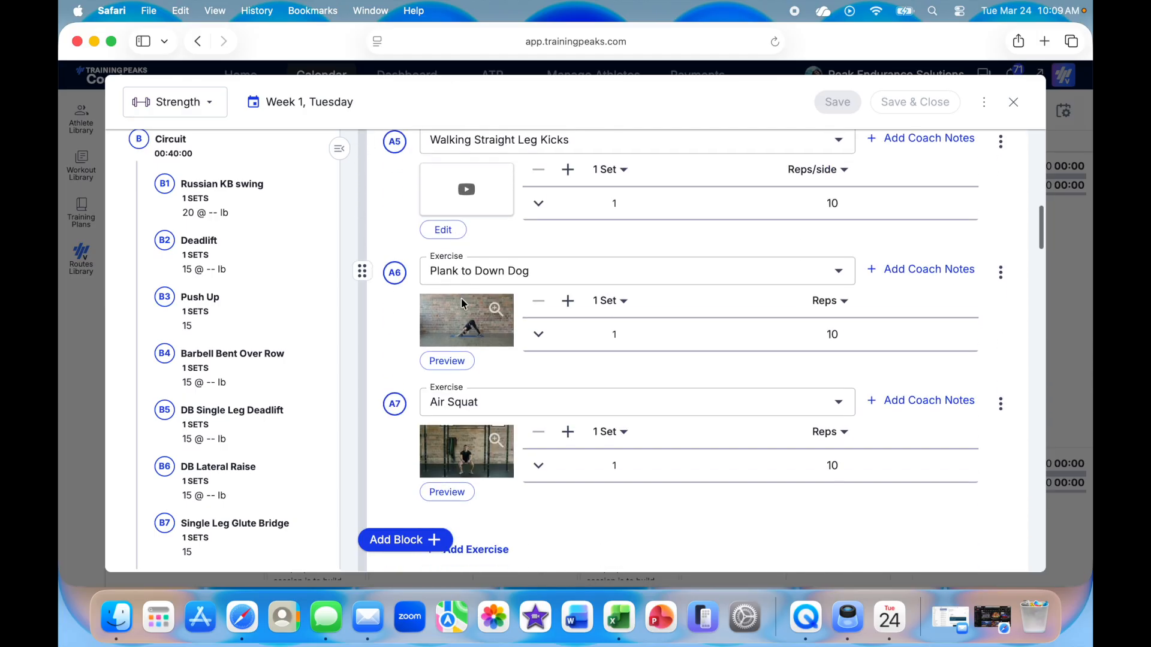
scroll(462, 323, down, 2)
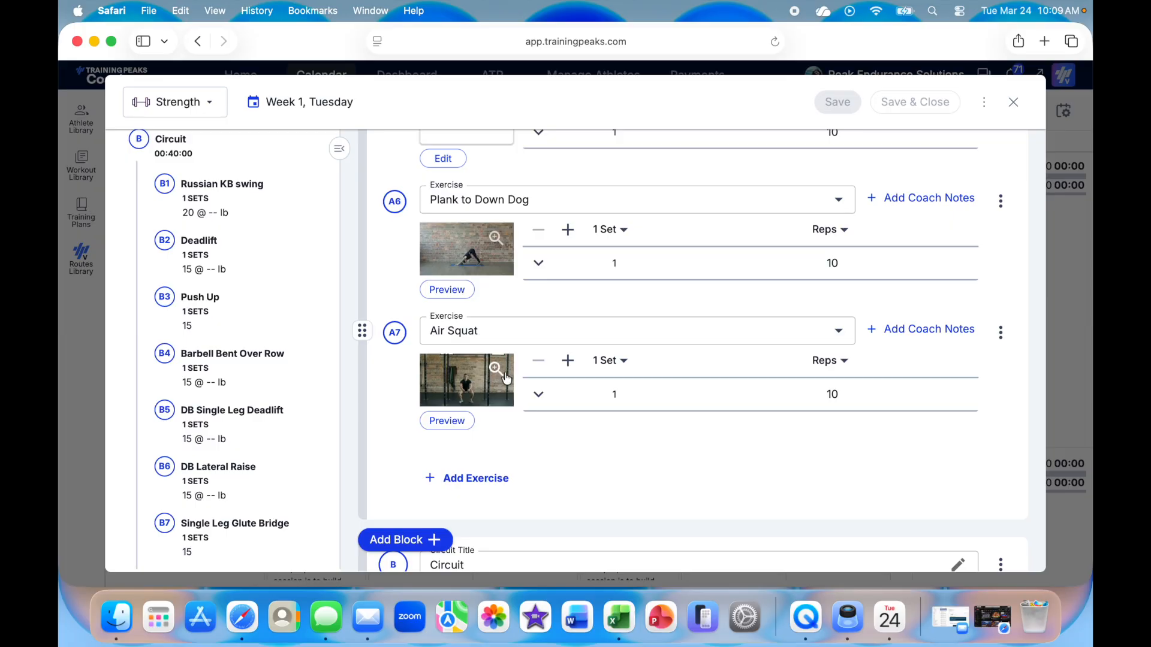
Read the Circuit block's coach notes and preview the Russian KB swing's instructions and video, closing the preview when done
scroll(505, 378, down, 7)
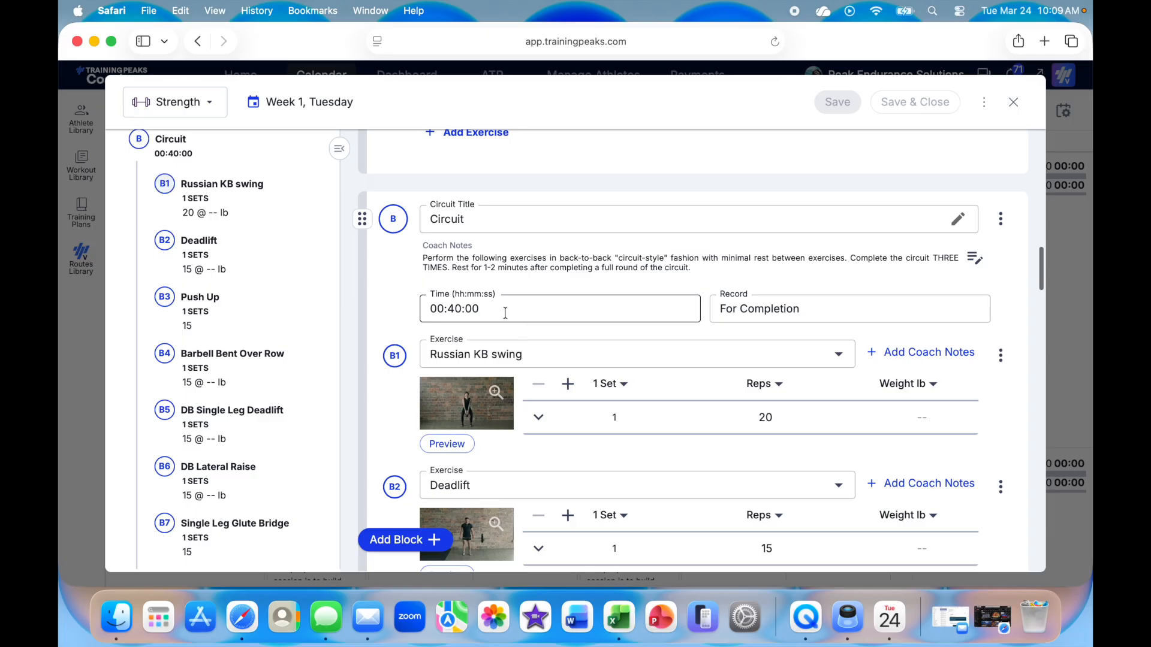
scroll(505, 378, down, 3)
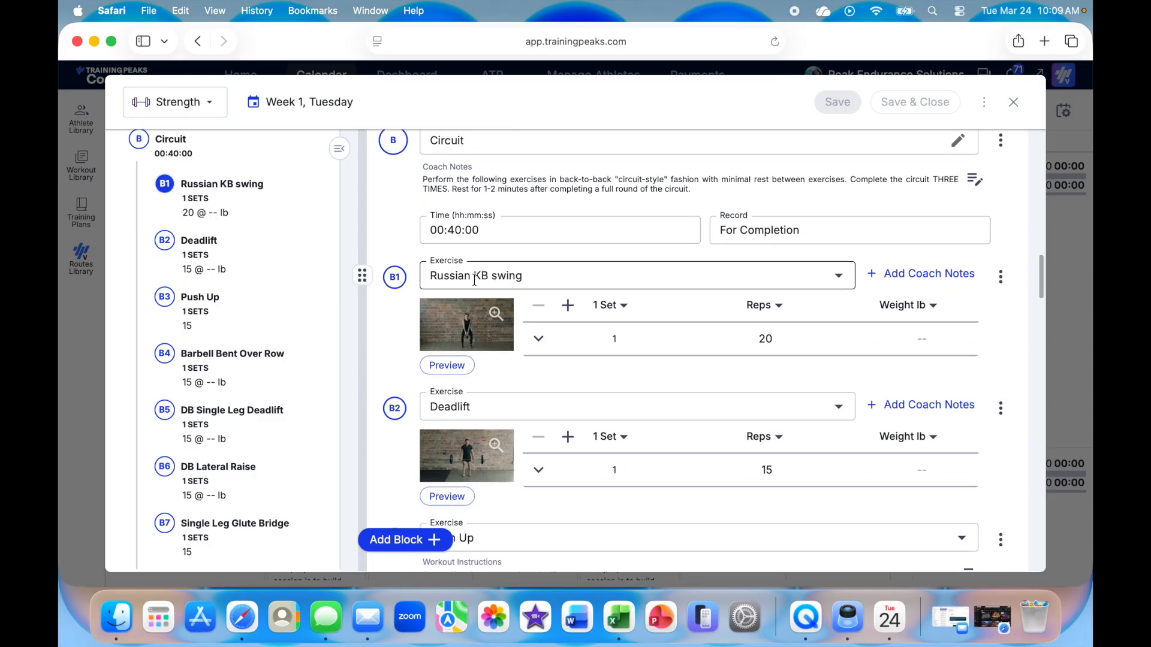
click(446, 362)
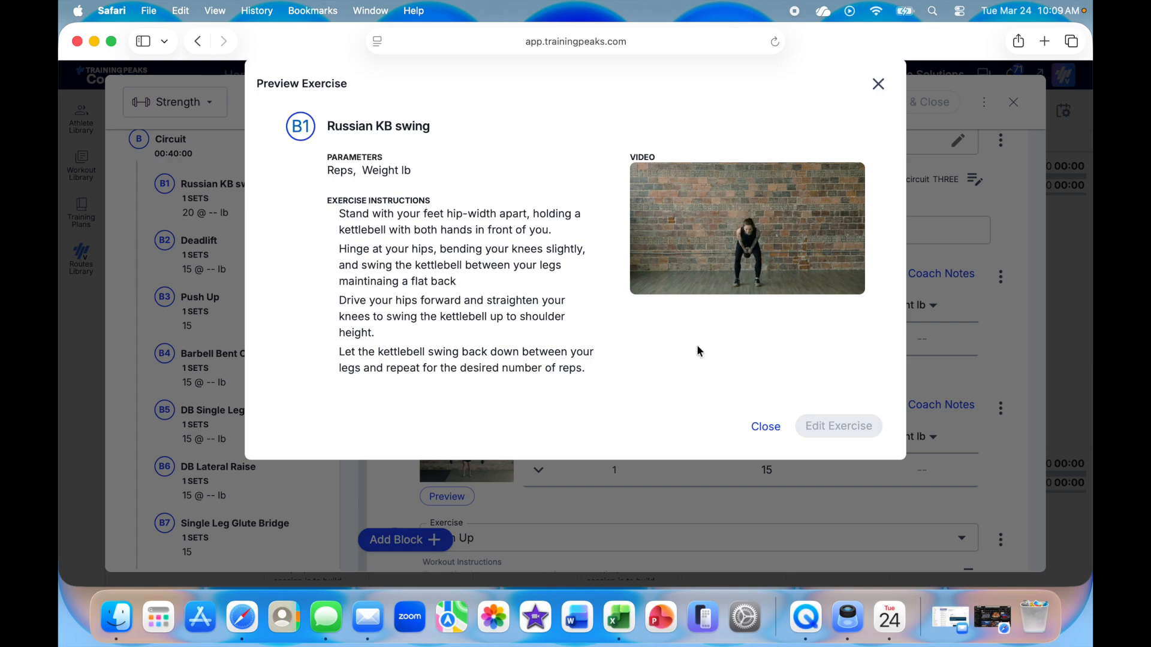
click(767, 428)
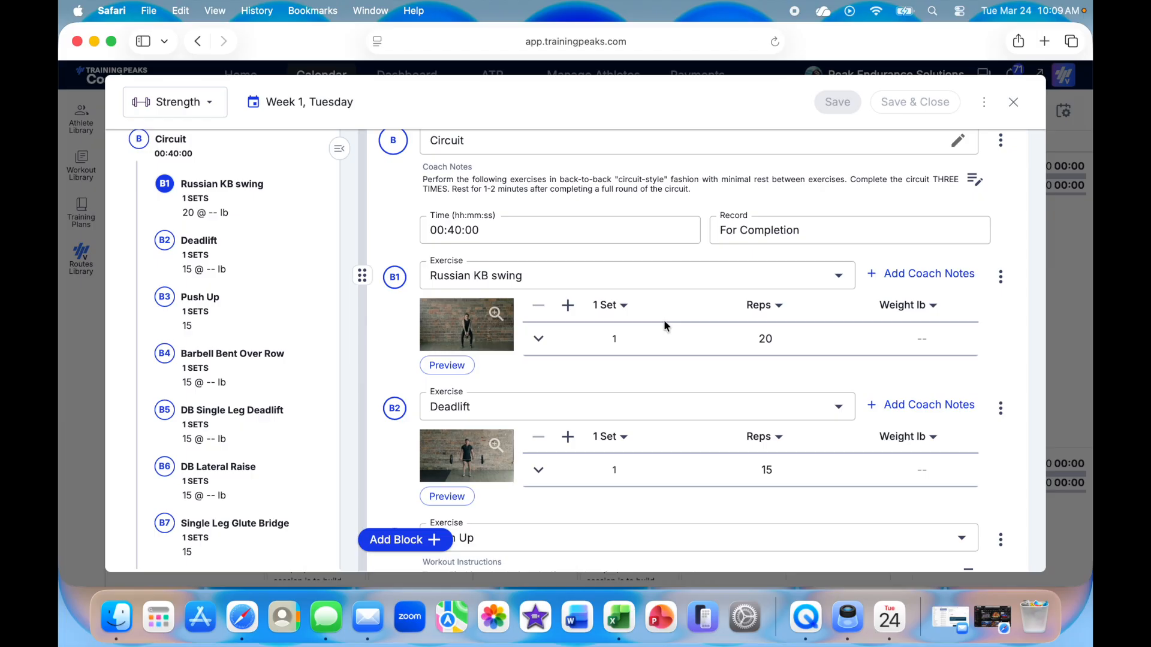
Review the remaining Circuit exercises from Deadlift to Scapular Push Up, with their reps, durations and workout instructions
scroll(650, 324, down, 2)
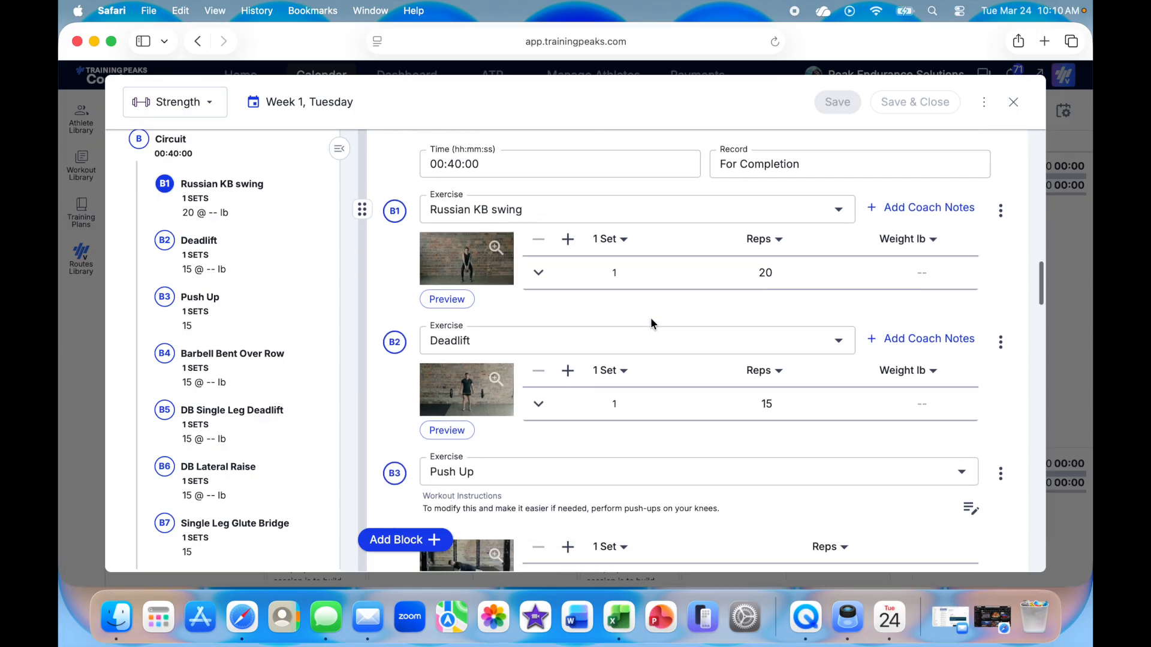
scroll(651, 324, down, 3)
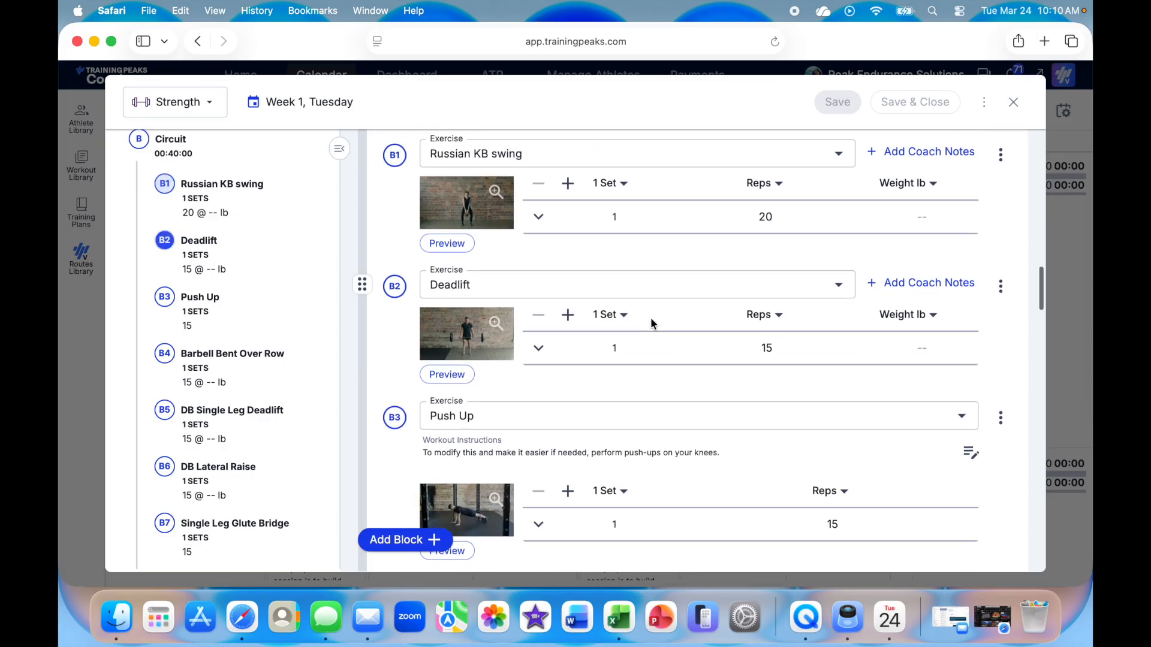
scroll(651, 320, down, 5)
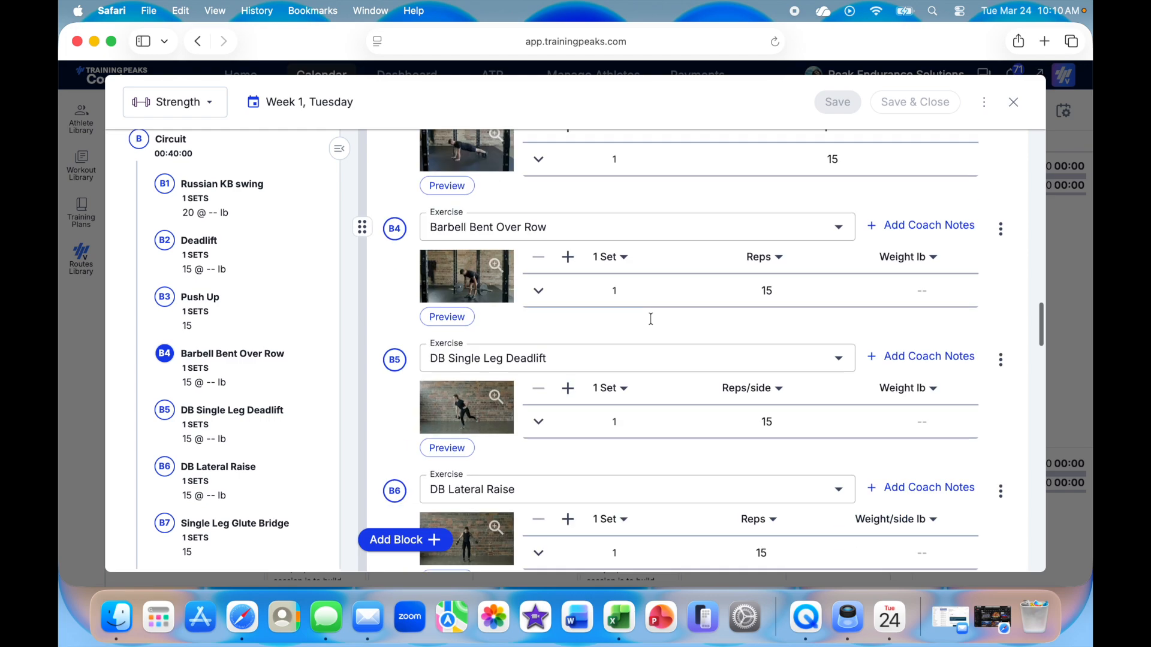
scroll(651, 323, down, 6)
scroll(475, 326, down, 2)
scroll(453, 381, down, 8)
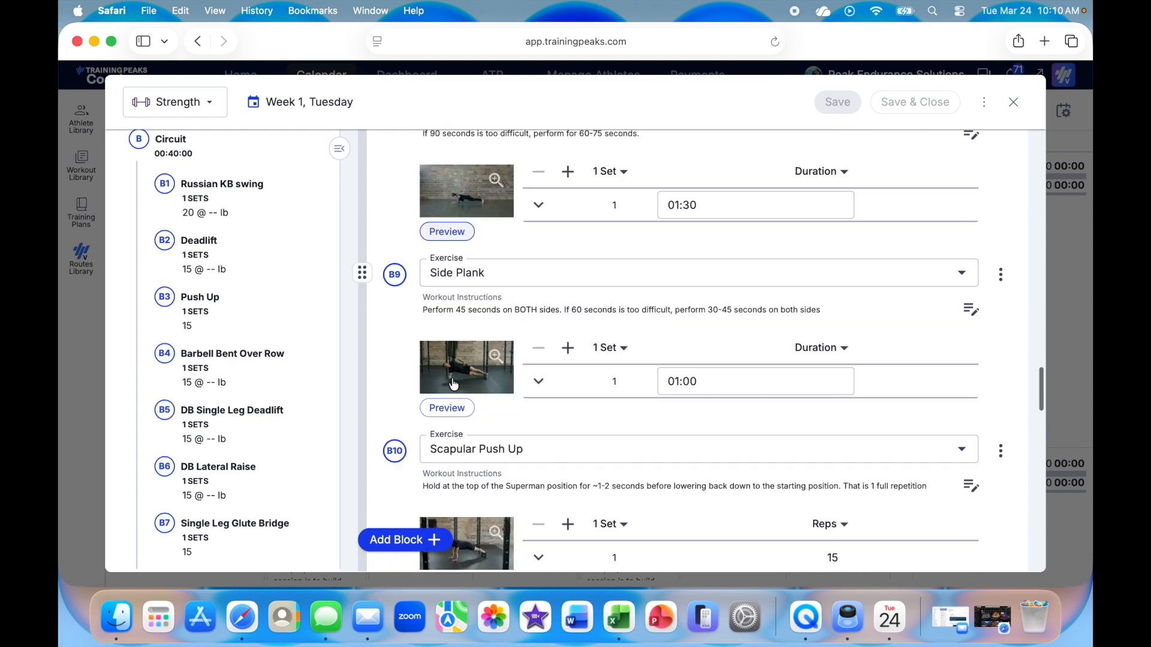
Return to the Warm Up block and open the details of the Arm Swings exercise
scroll(454, 384, up, 20)
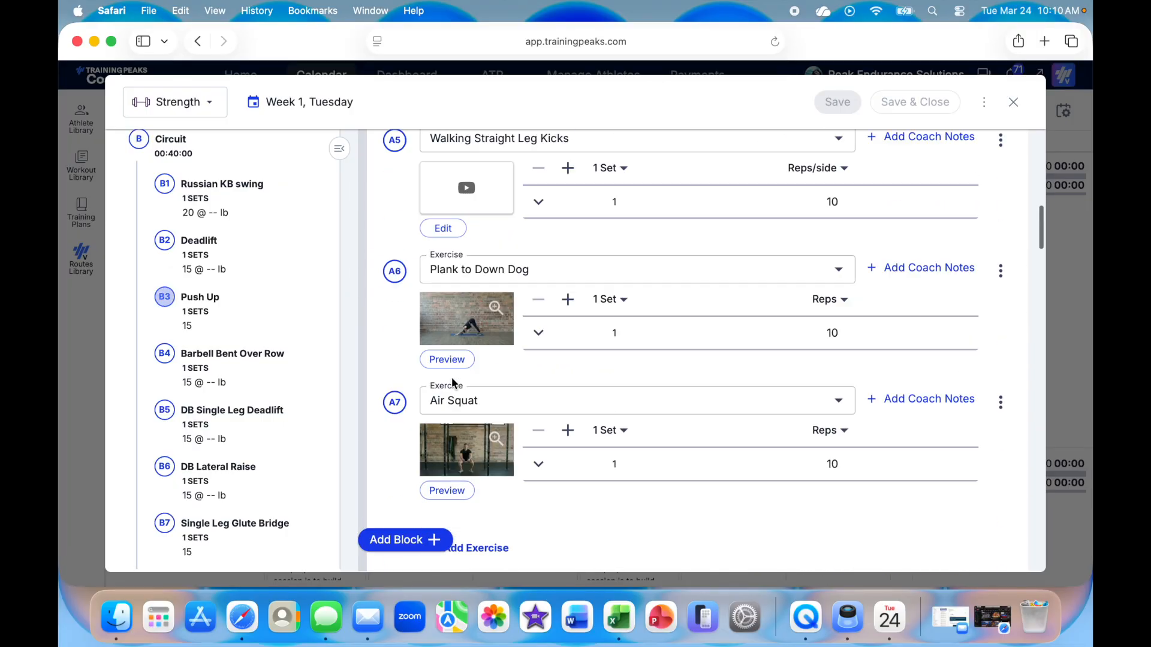
scroll(452, 377, down, 5)
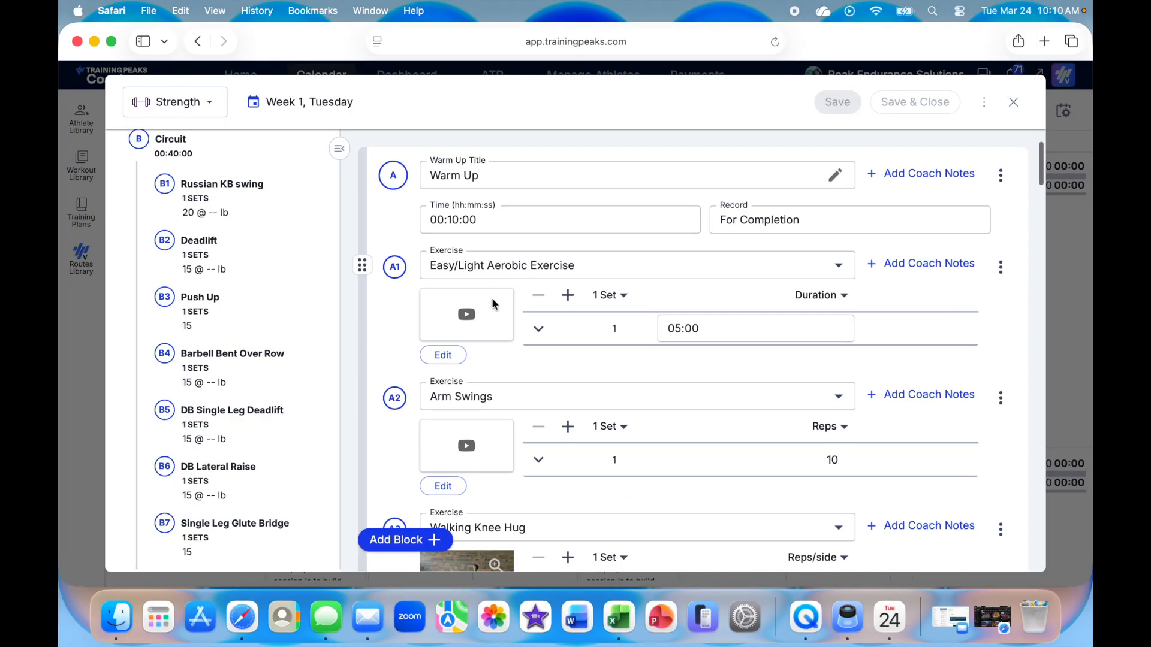
click(451, 371)
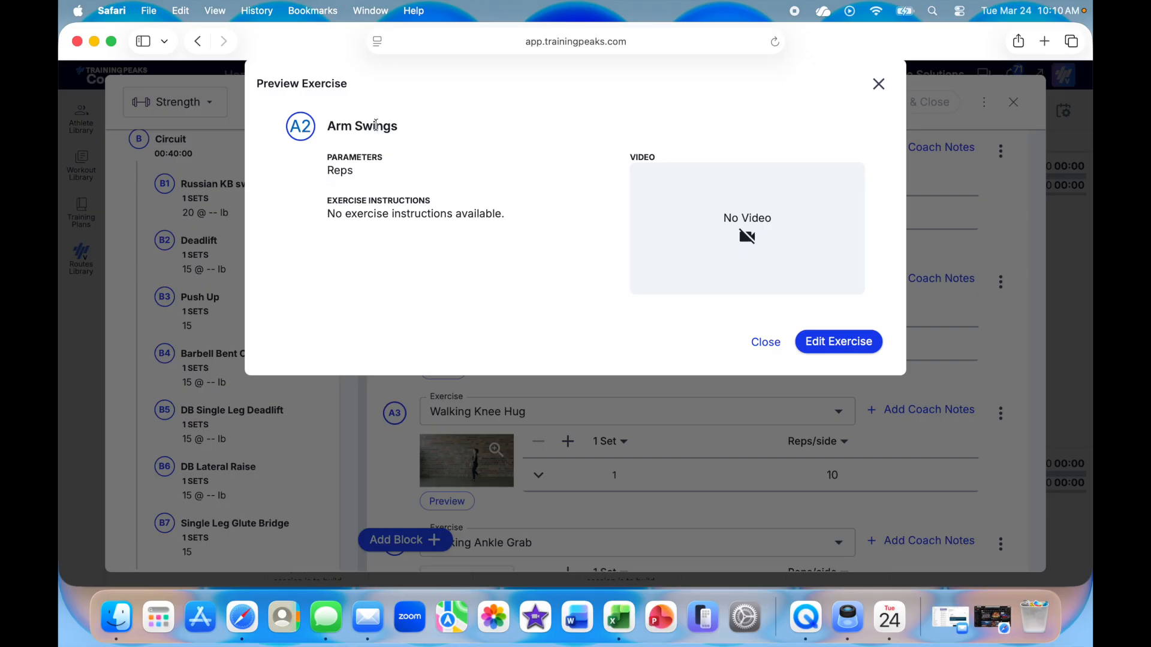
Close the Arm Swings preview, look over the remaining Warm Up exercises and exit the Week 1 Tuesday workout
click(773, 347)
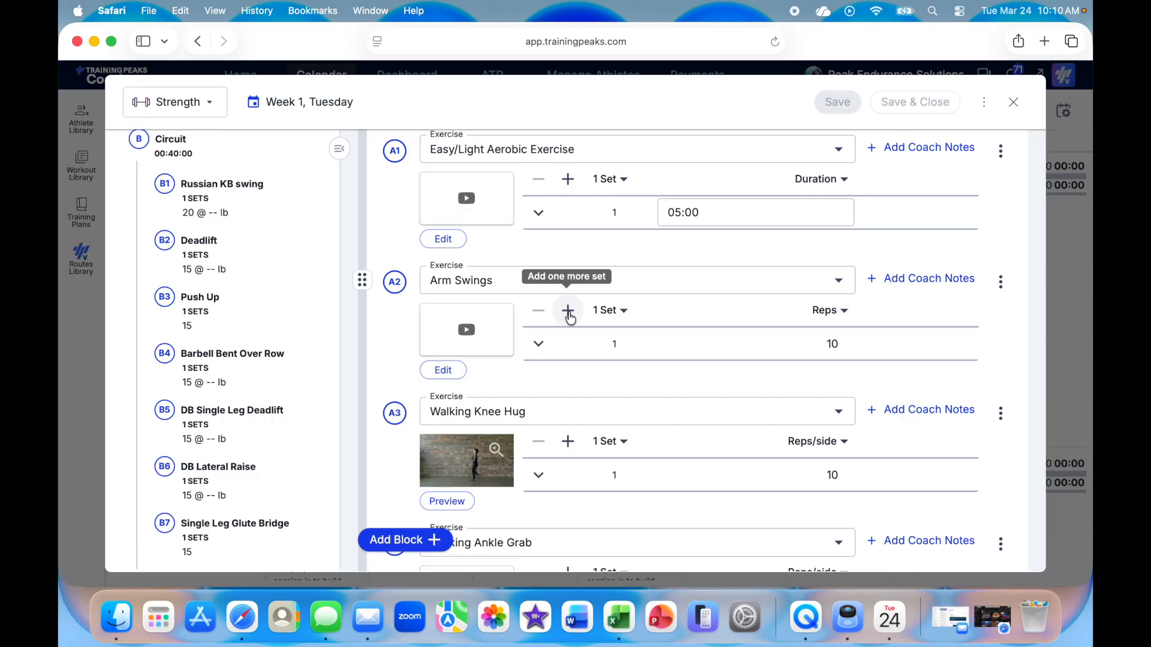
scroll(495, 326, down, 6)
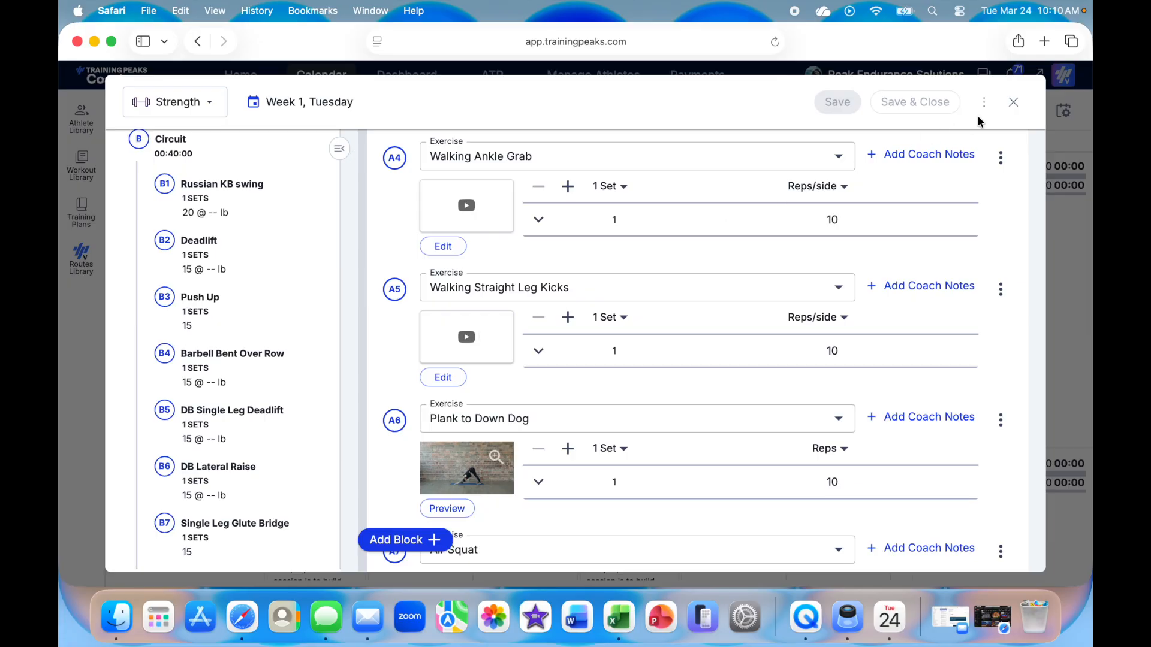
click(1013, 102)
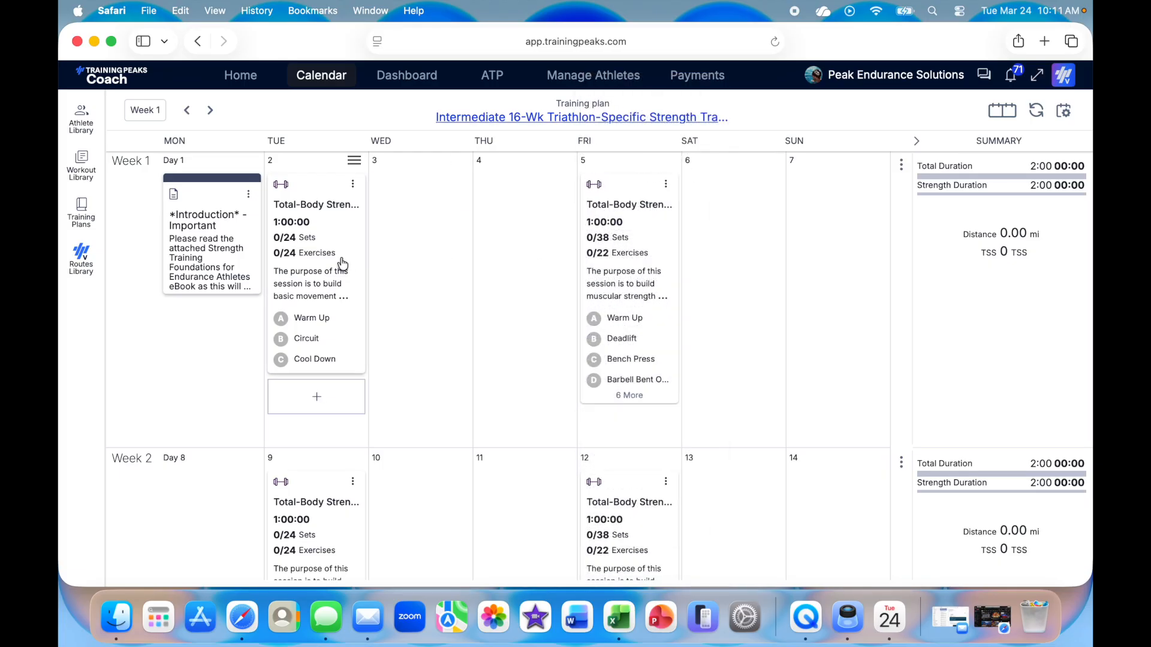
Review the plan calendar from Week 1 to Week 4, including the Week 4 recovery note and its Friday strength session
mouse_move(600, 249)
scroll(500, 279, down, 10)
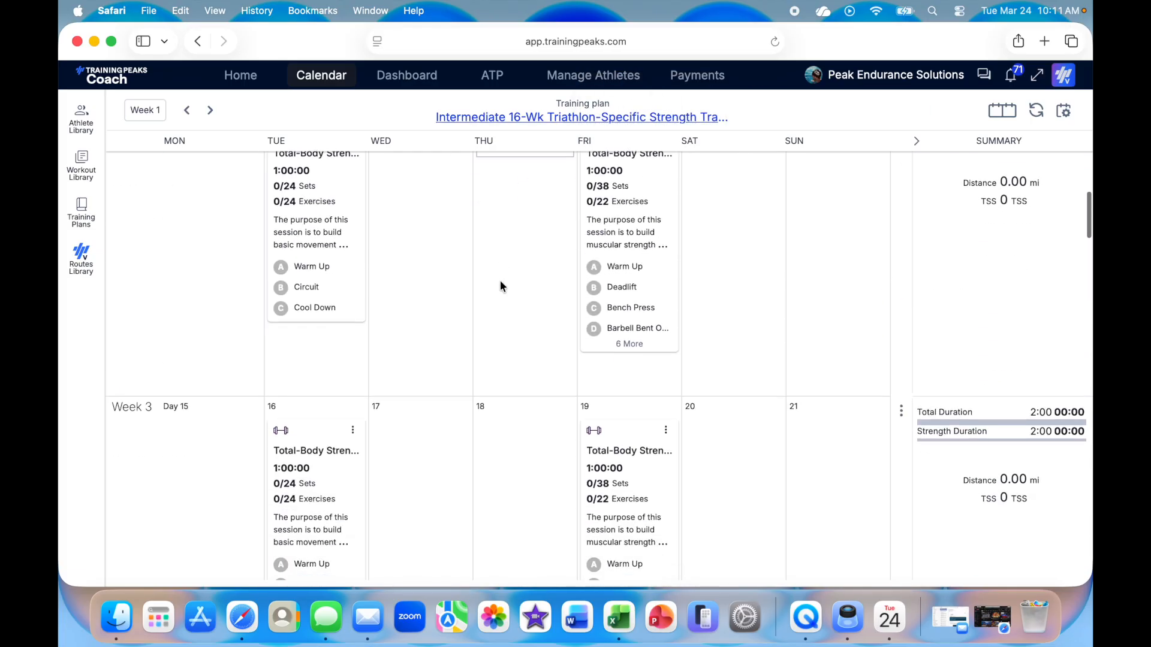
scroll(325, 401, down, 4)
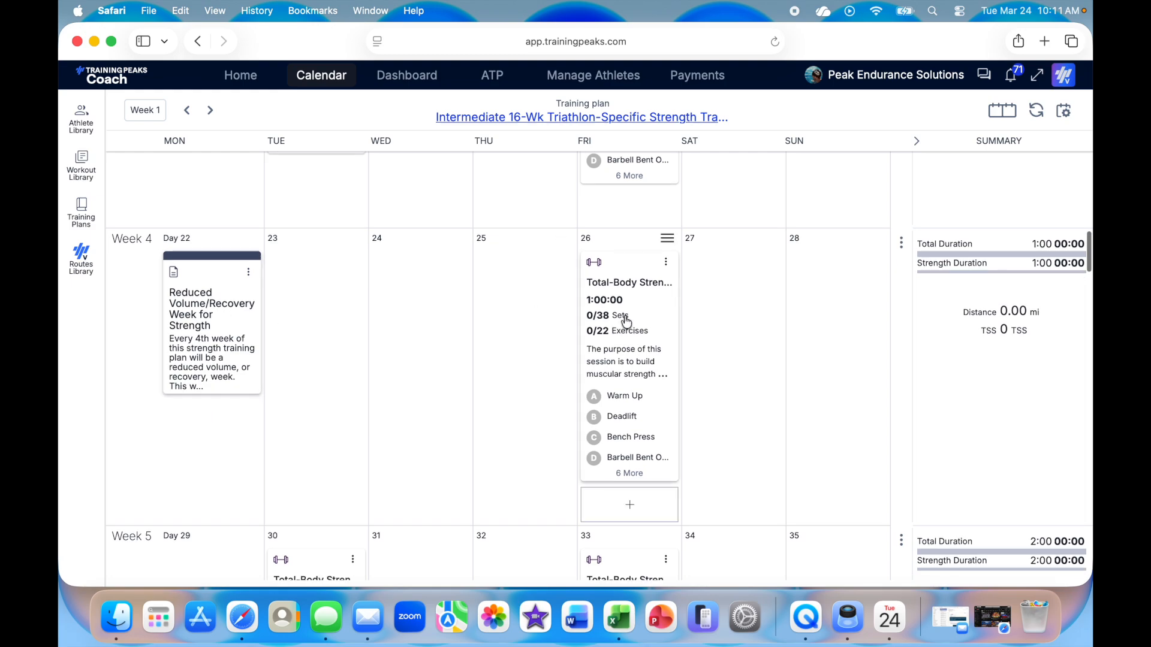
mouse_move(579, 311)
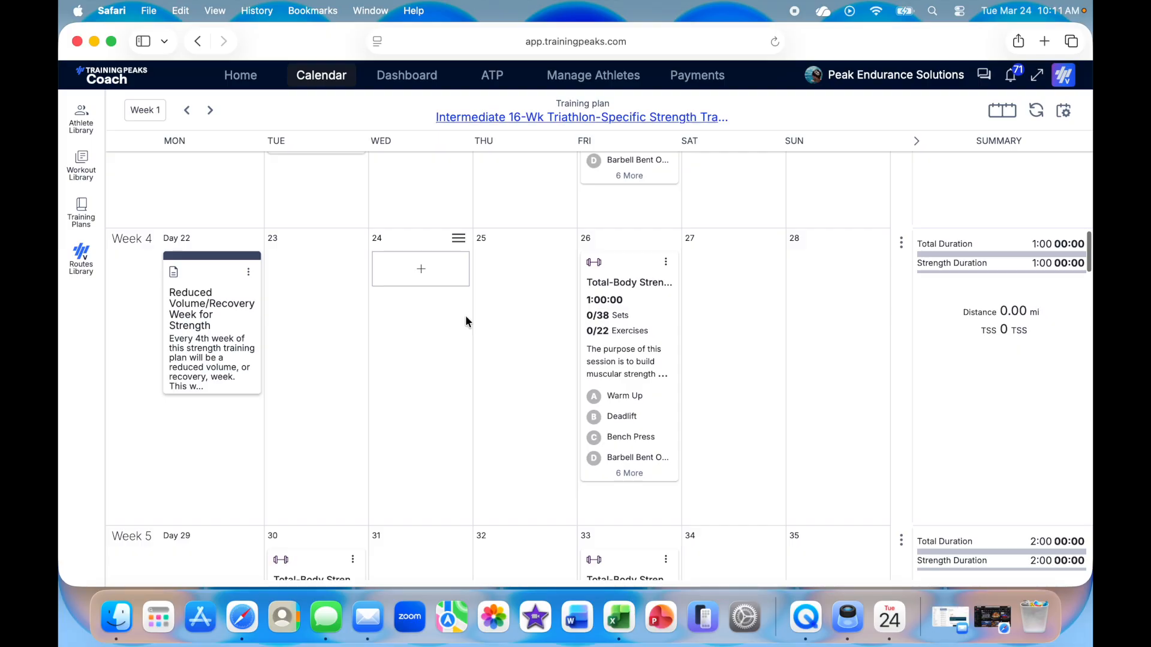
Examine how the Tuesday and Friday strength sessions and the recovery weeks progress from Week 5 to Week 16
scroll(466, 322, down, 15)
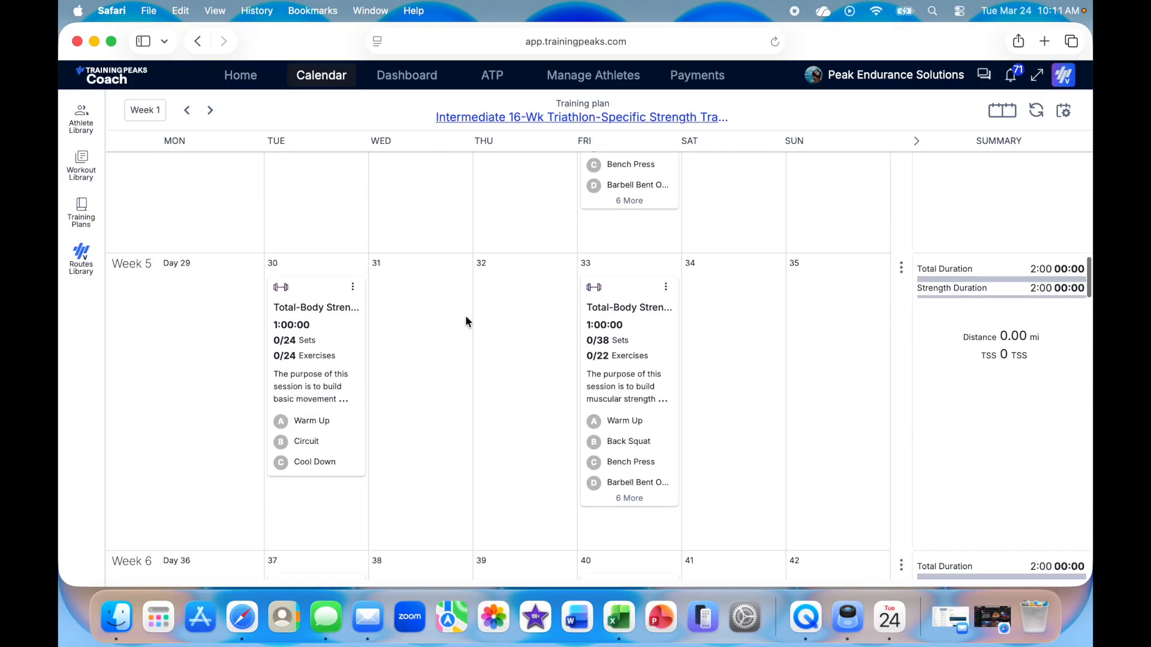
scroll(465, 315, up, 3)
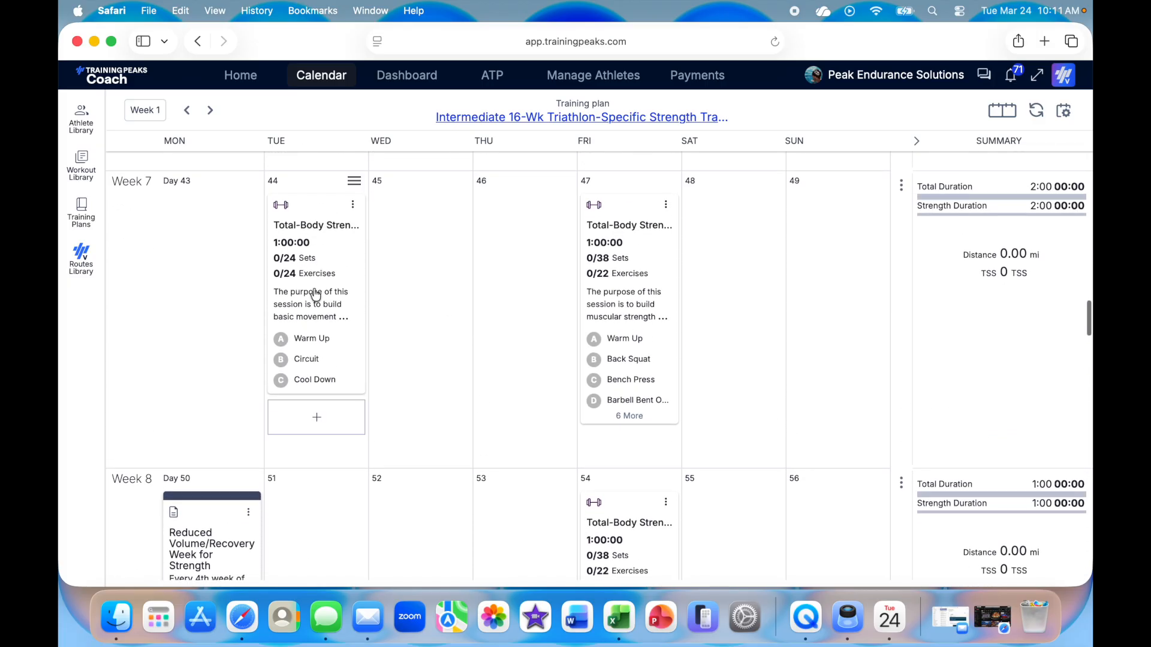
scroll(465, 308, down, 8)
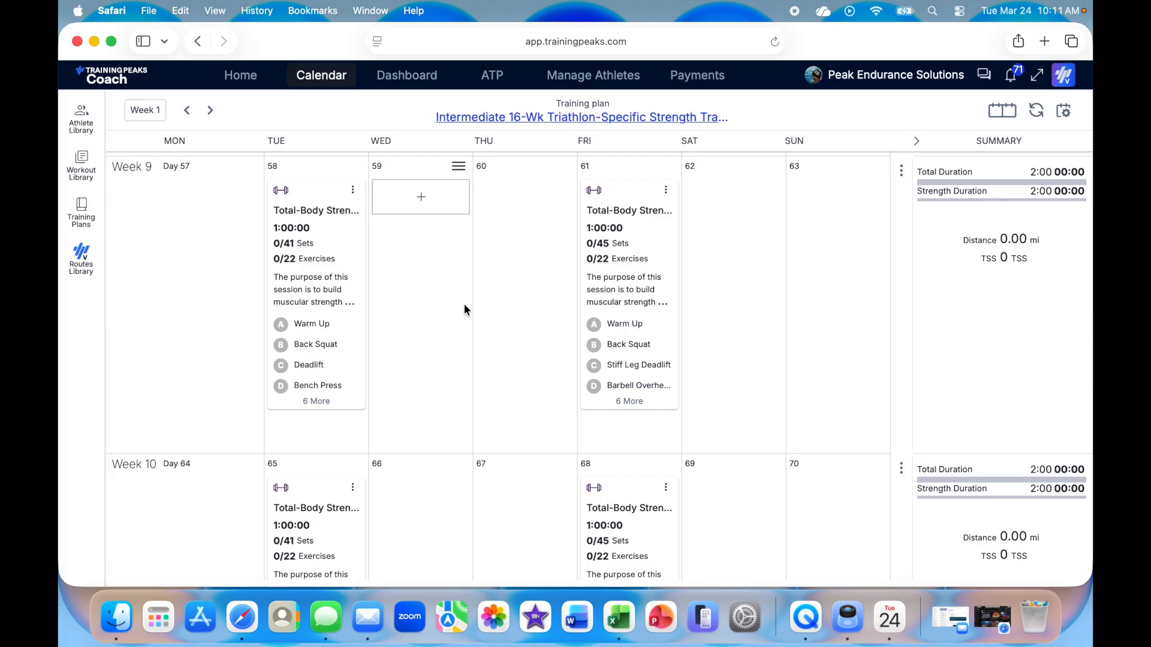
scroll(465, 309, down, 2)
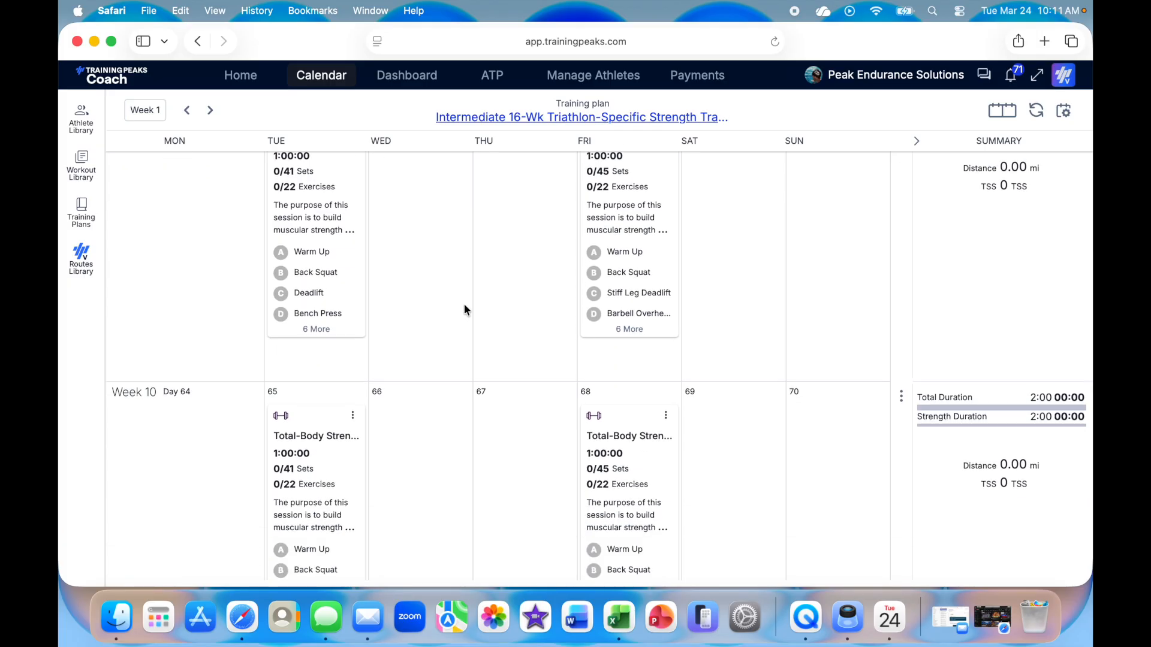
scroll(464, 309, down, 15)
scroll(464, 304, down, 8)
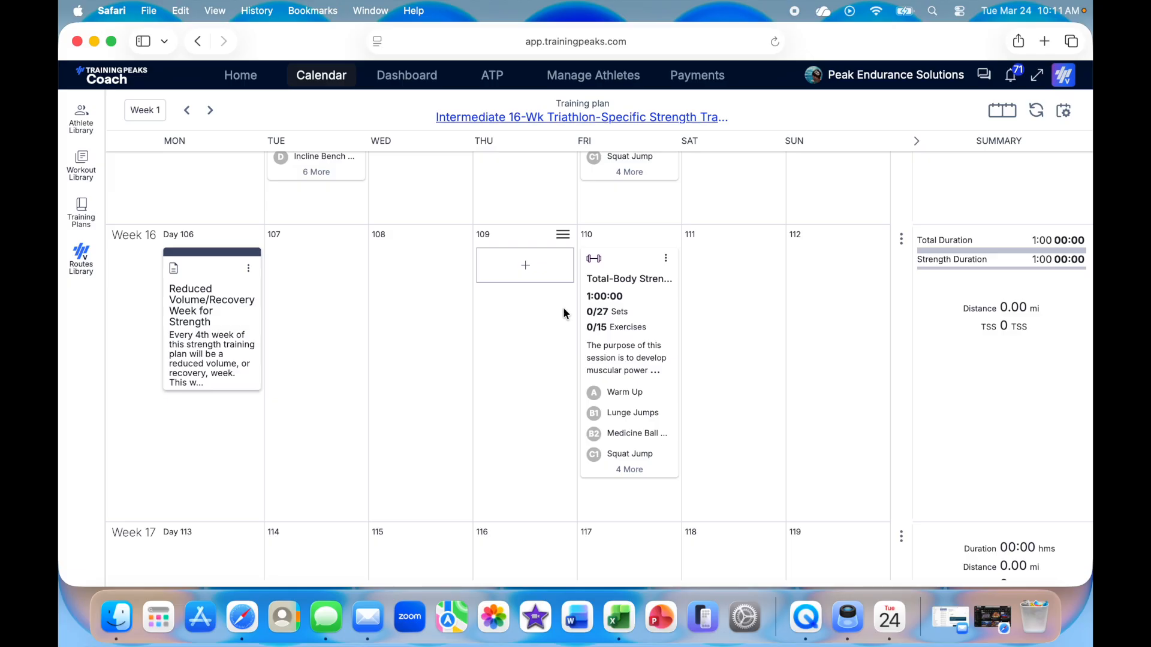
scroll(512, 315, down, 2)
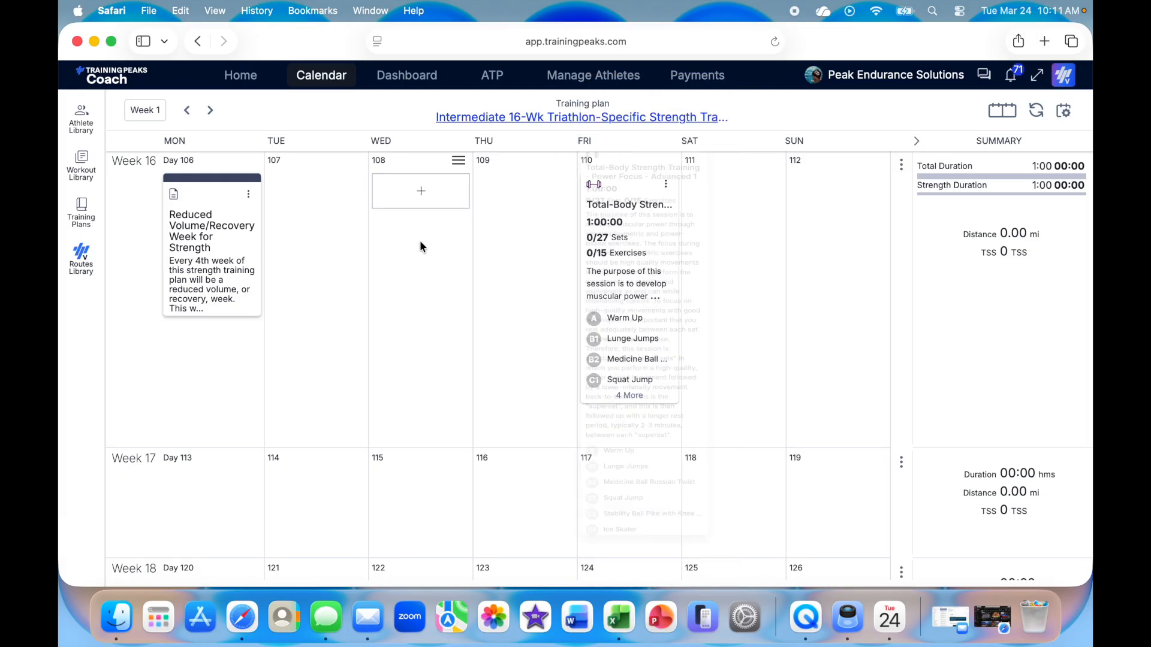
Return to Week 1 at the start of the training plan calendar
scroll(420, 240, up, 20)
scroll(421, 243, up, 20)
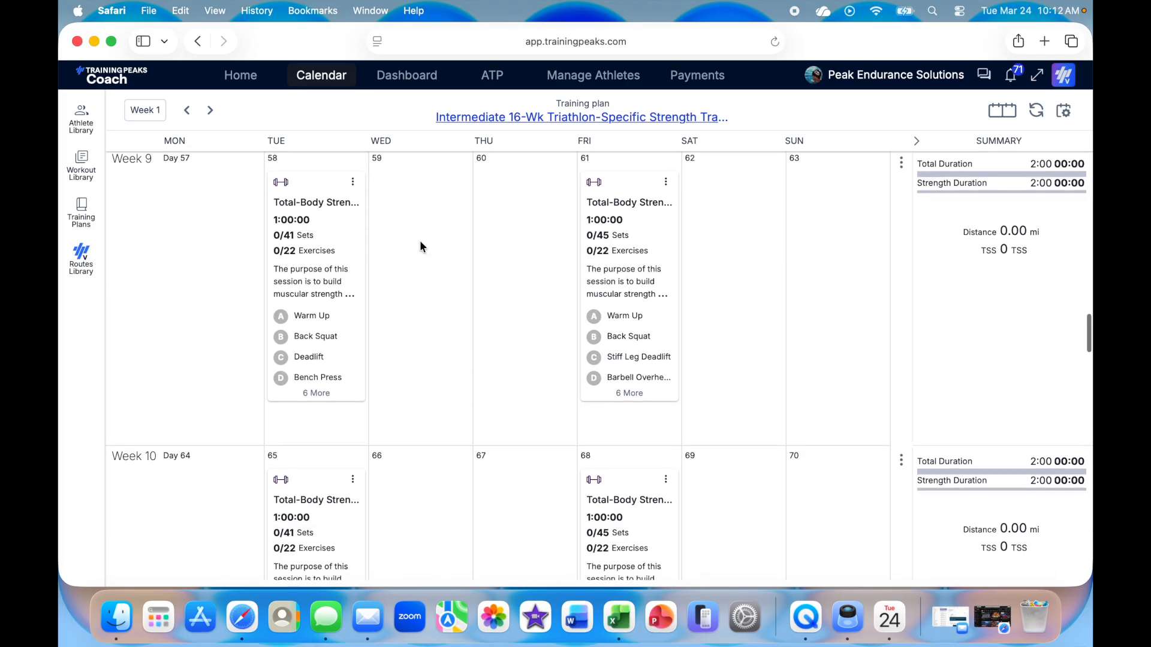
scroll(420, 246, up, 8)
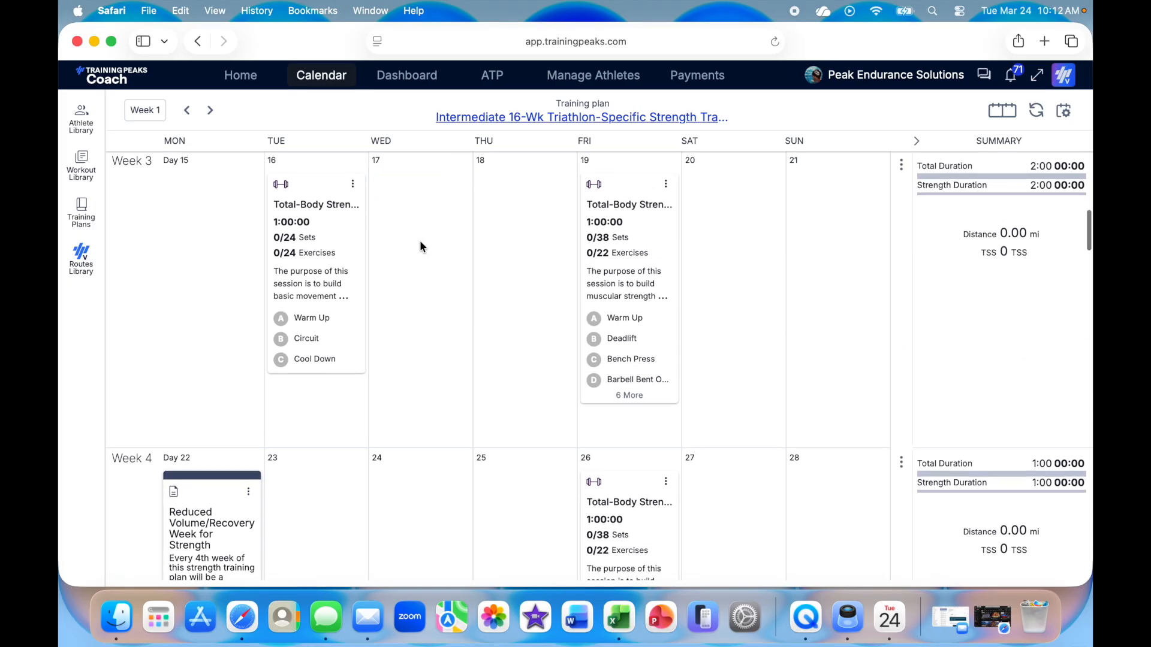
scroll(385, 352, up, 15)
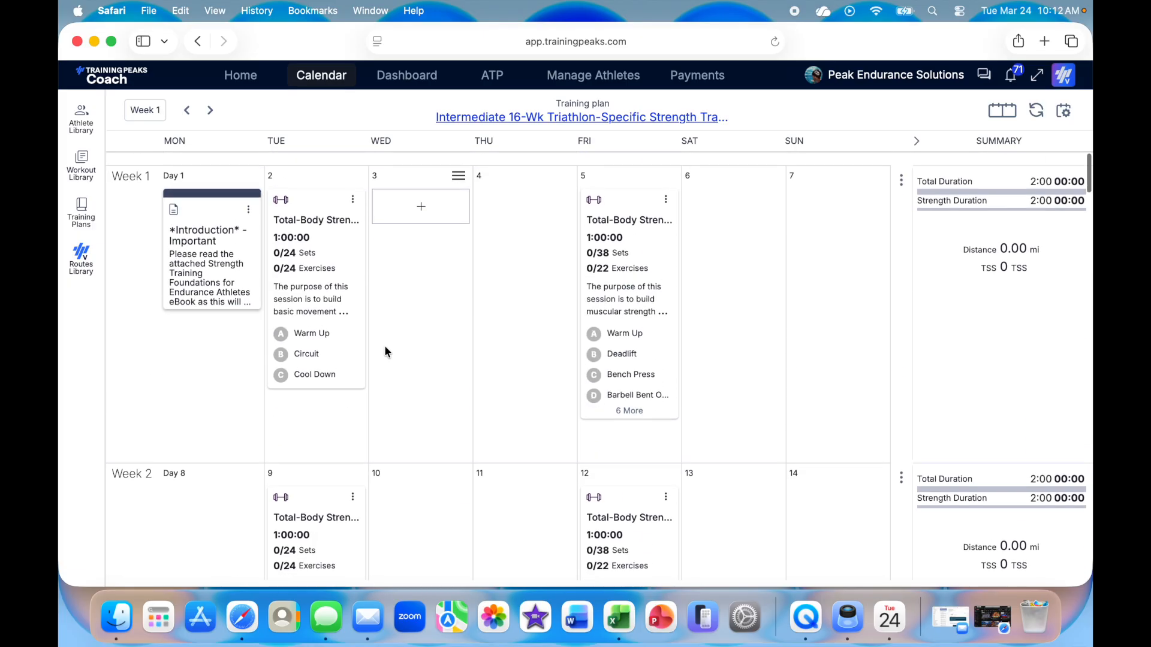